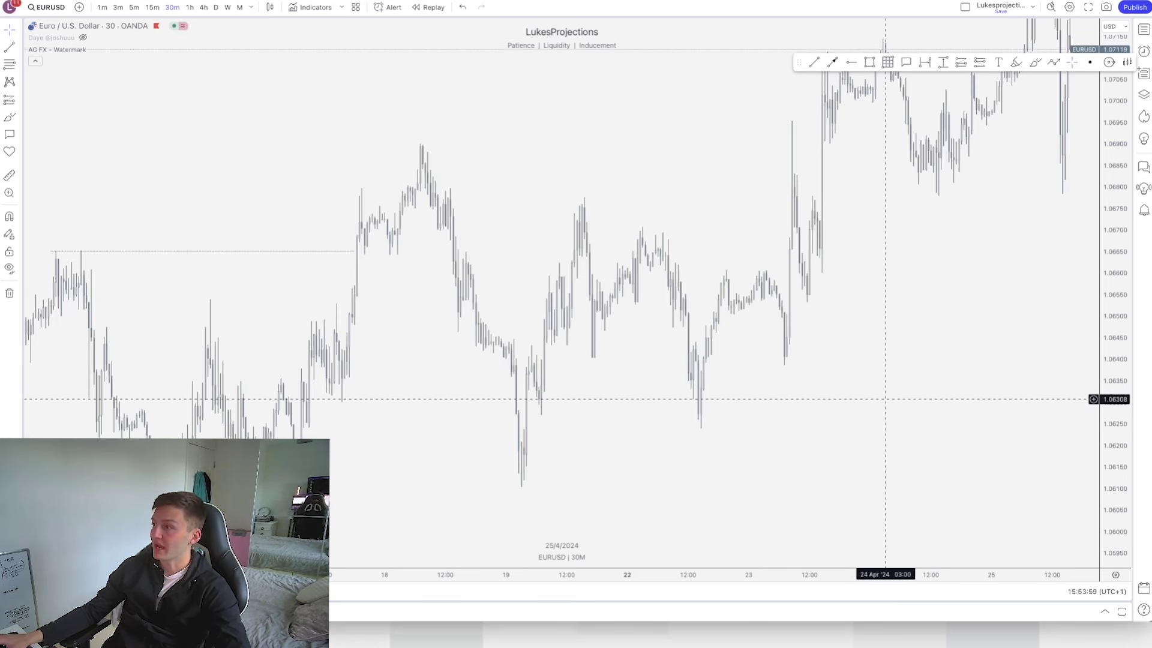
Draw a yellow zone rectangle in the blank chart area on 23 April, from about 1.0622 down to 1.0601.
left_click(869, 62)
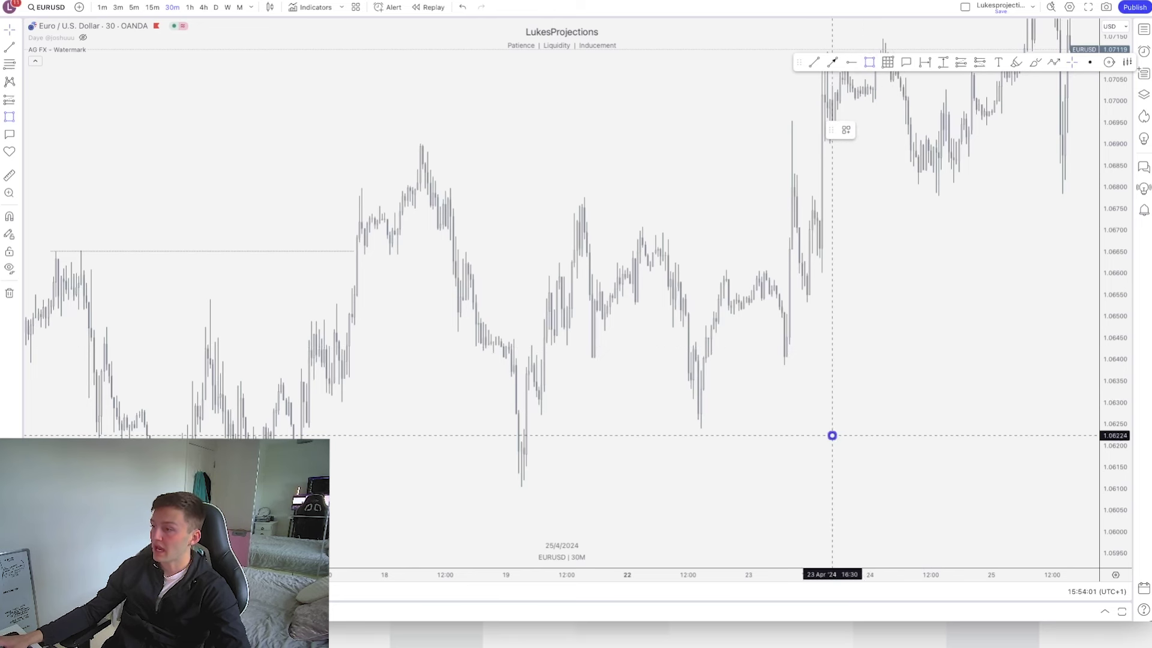
mouse_move(832, 436)
left_mouse_down()
mouse_move(867, 550)
mouse_move(865, 529)
left_mouse_up()
left_click(895, 481)
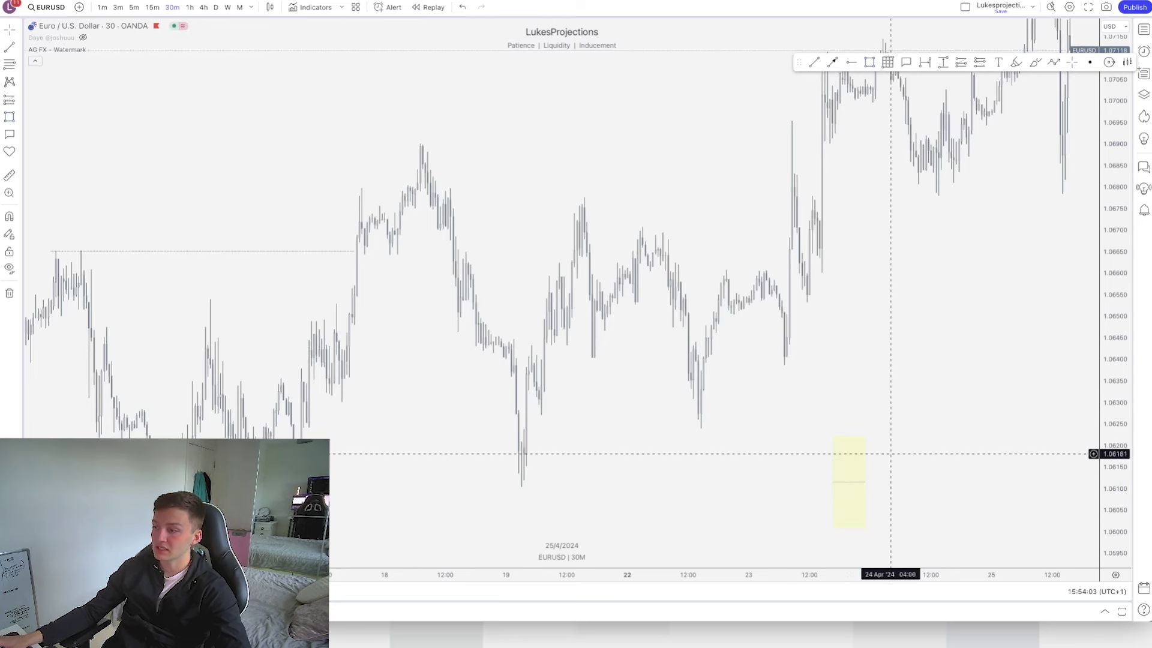
Highlight two example price paths returning to the yellow zone, with a level line extending from the zone's upper edge.
left_click(1016, 62)
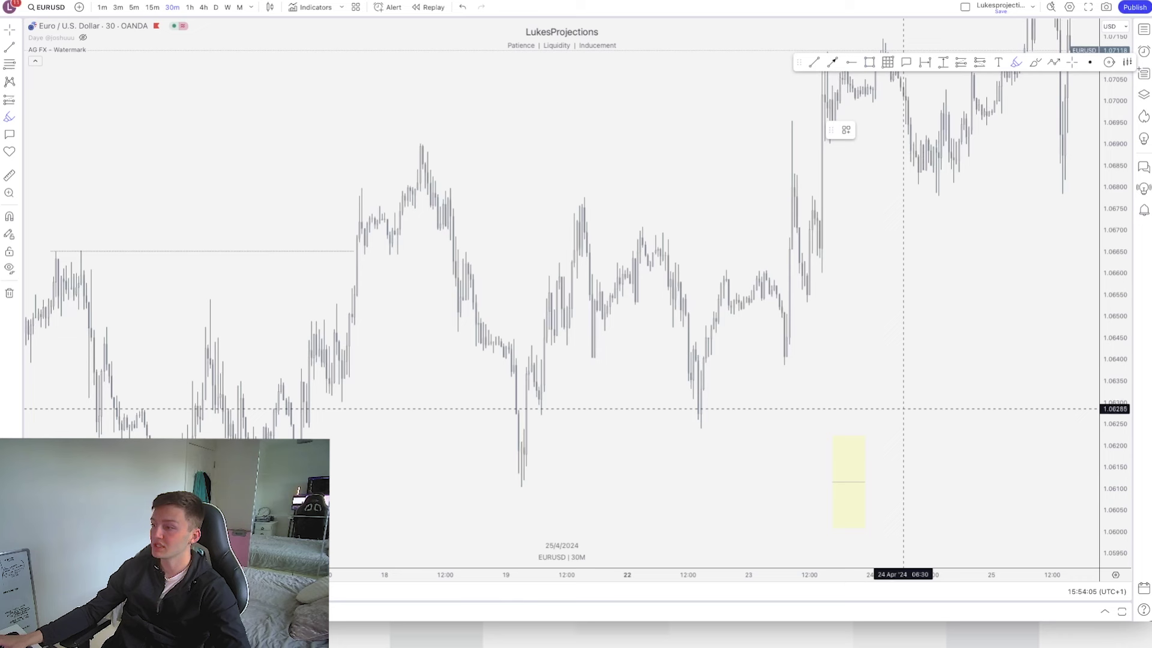
mouse_move(849, 444)
left_mouse_down()
mouse_move(858, 383)
mouse_move(898, 466)
left_mouse_up()
left_click_drag(847, 438, 982, 442)
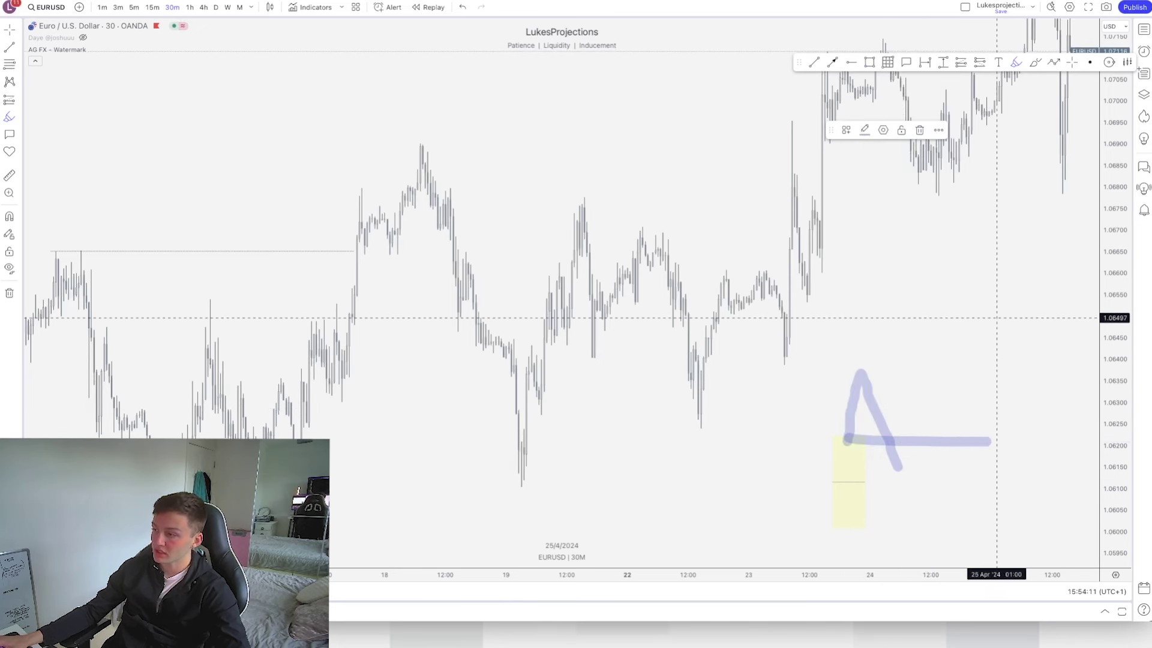
mouse_move(995, 318)
left_mouse_down()
mouse_move(1018, 417)
mouse_move(1040, 422)
mouse_move(1065, 465)
left_mouse_up()
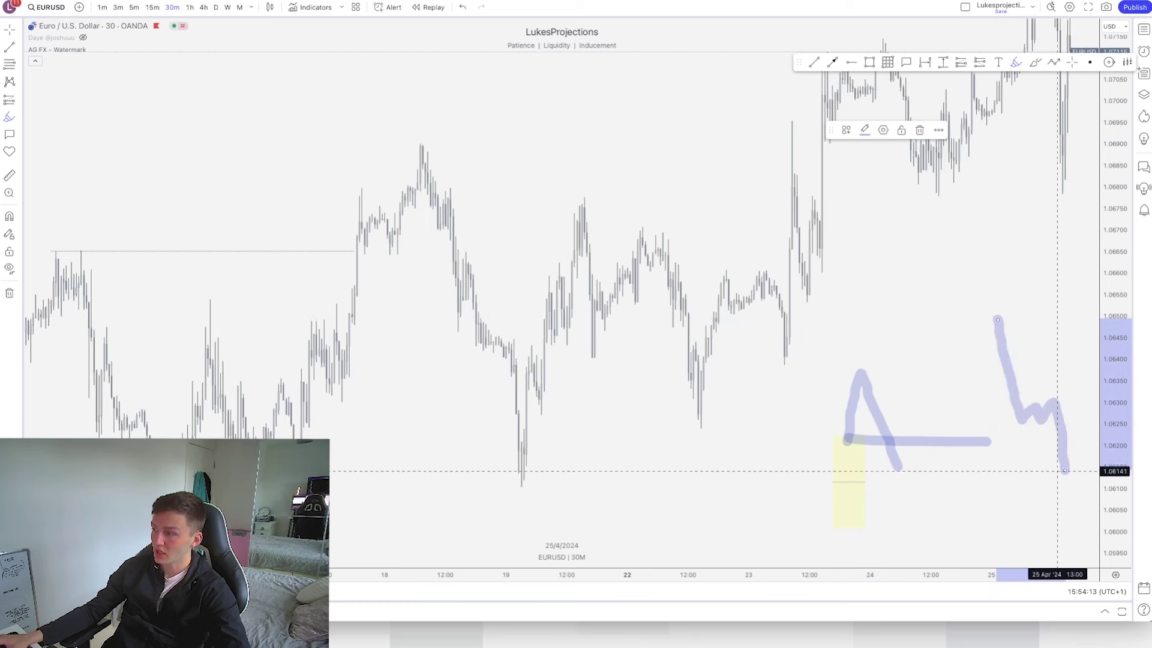
left_click_drag(900, 442, 1080, 446)
Highlight a cross and a circle beneath the example level line, and box and cross out the yellow zone.
mouse_move(962, 462)
left_mouse_down()
mouse_move(982, 483)
mouse_move(962, 481)
left_mouse_up()
mouse_move(892, 446)
left_mouse_down()
mouse_move(912, 487)
mouse_move(889, 471)
left_mouse_up()
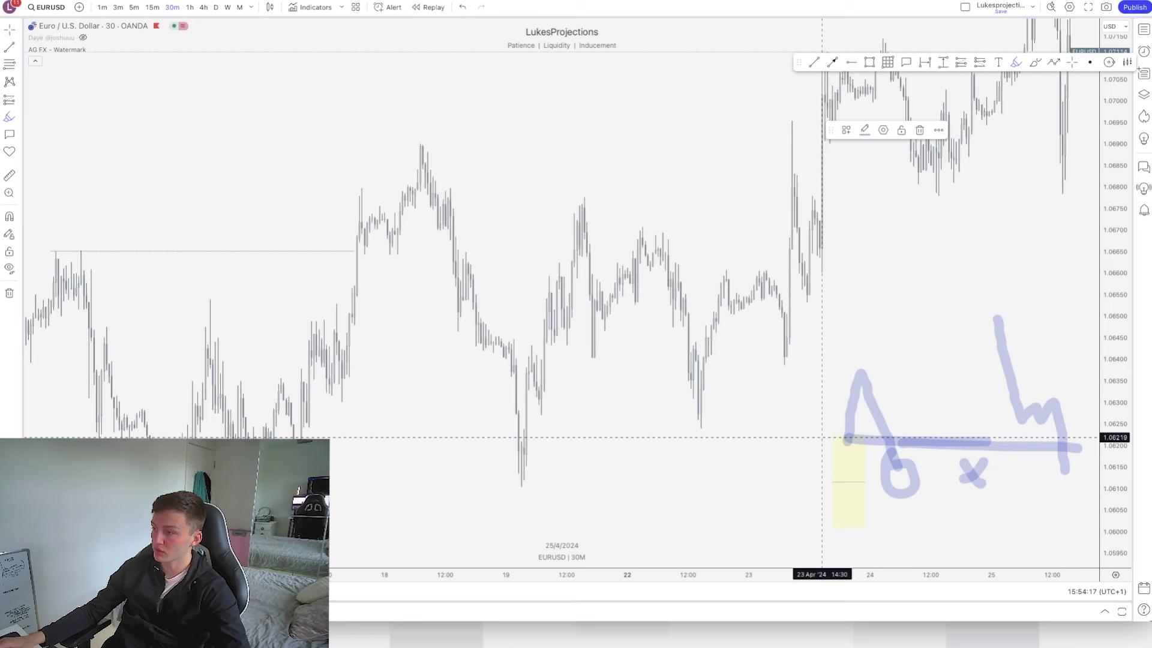
mouse_move(822, 437)
left_mouse_down()
mouse_move(871, 506)
mouse_move(812, 516)
mouse_move(827, 430)
mouse_move(867, 497)
left_mouse_up()
left_click_drag(854, 450, 832, 489)
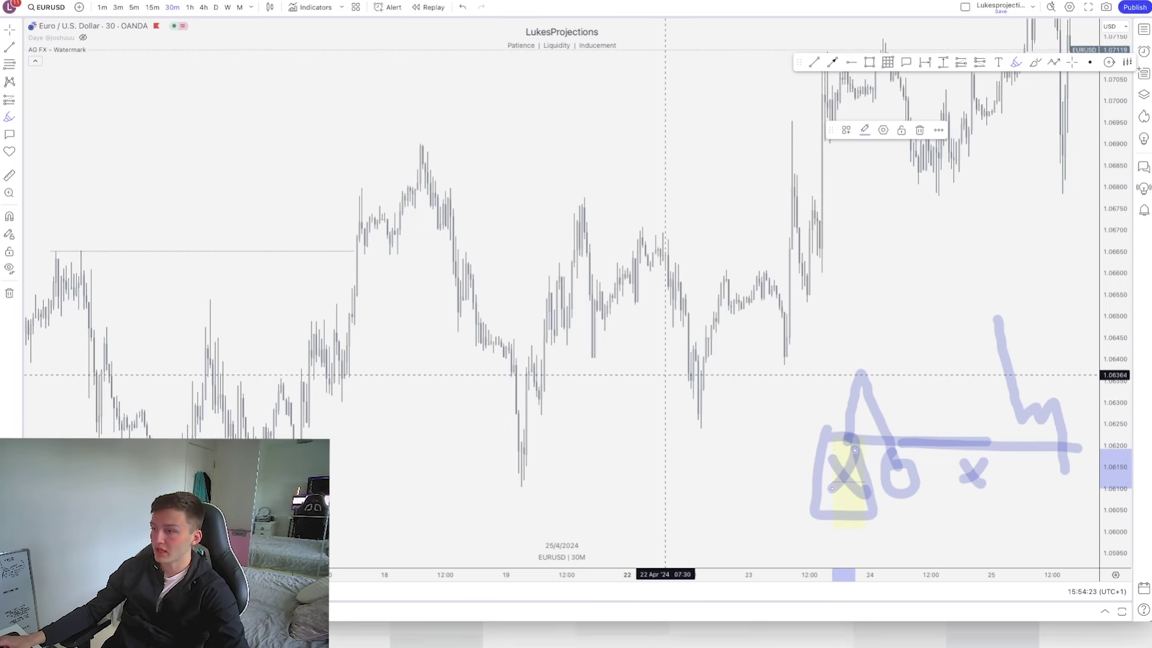
Highlight two horizontal levels on 19 April at about 1.0640 and 1.0630, and circle the low at the upper one.
left_click_drag(538, 356, 594, 357)
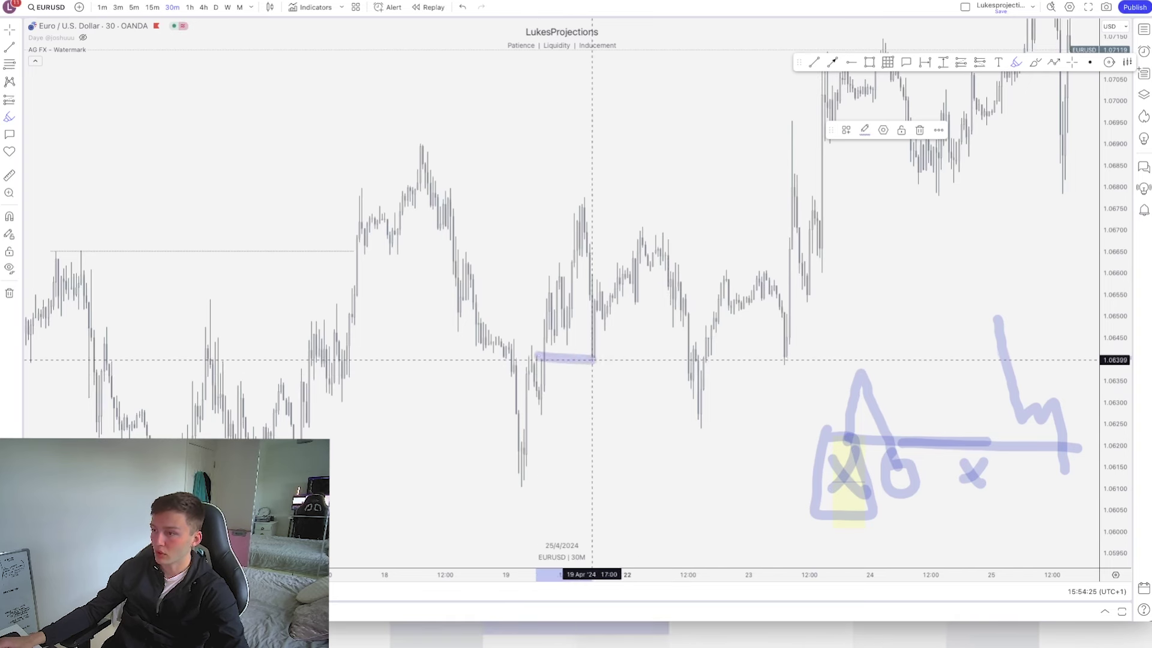
left_click_drag(536, 402, 583, 402)
left_click_drag(587, 353, 592, 354)
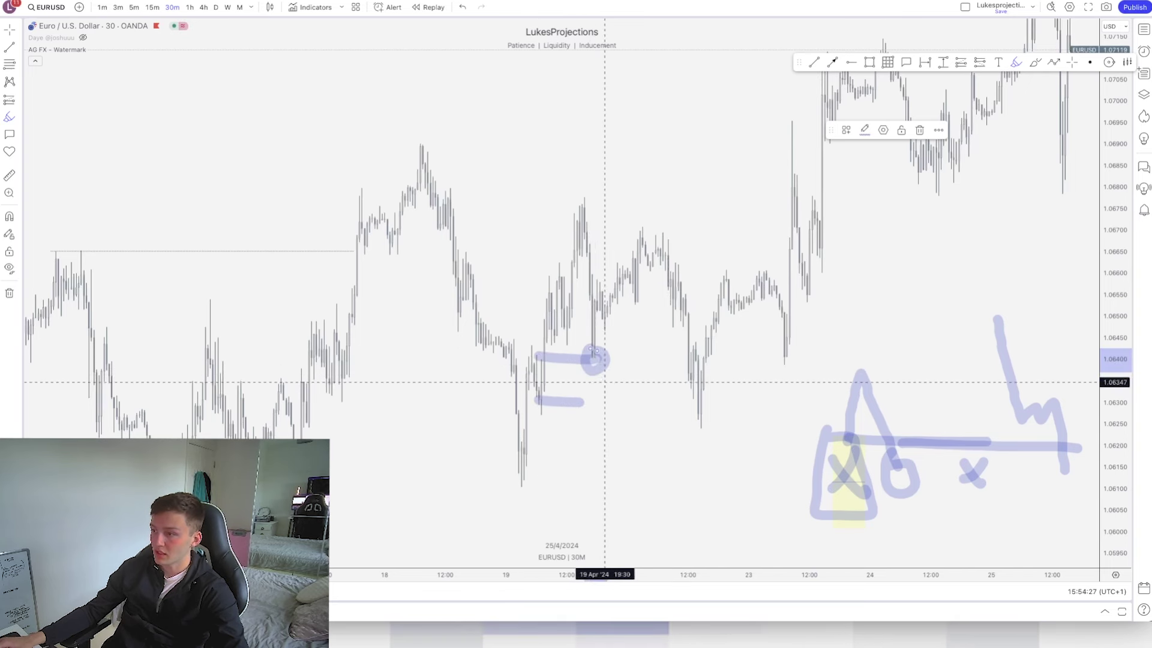
Replace a highlighter stroke along the 22 April decline with a path arrow pointing at the decline near 1.0634.
left_click_drag(670, 304, 693, 375)
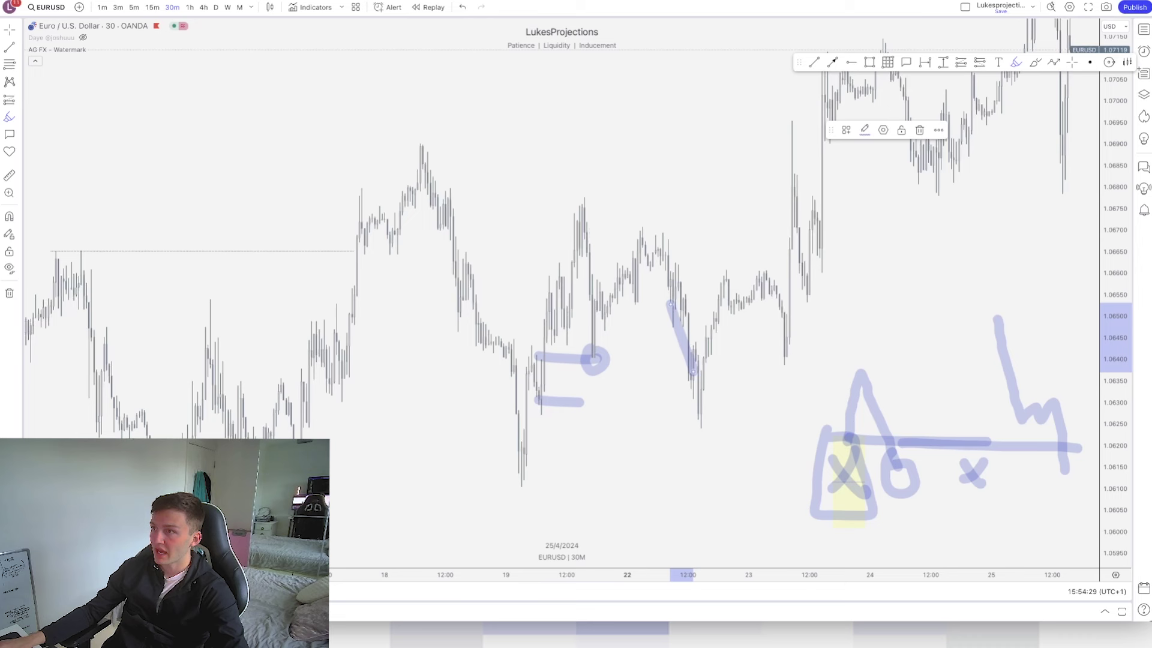
left_click(463, 6)
left_click(1054, 62)
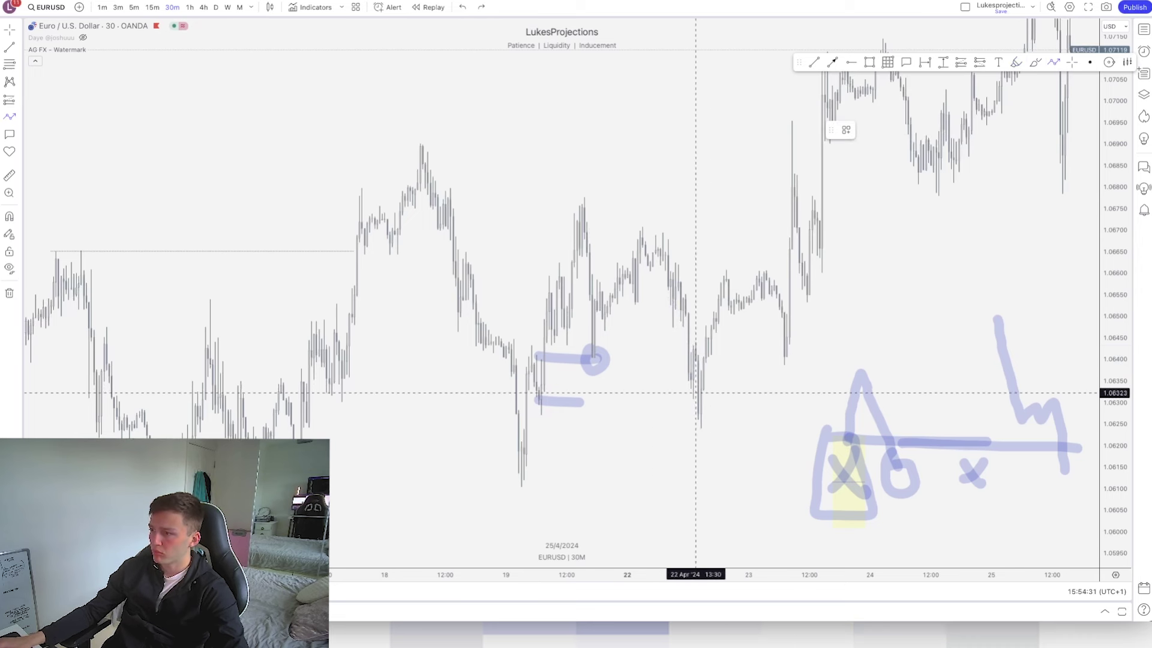
left_click(668, 418)
double_click(688, 383)
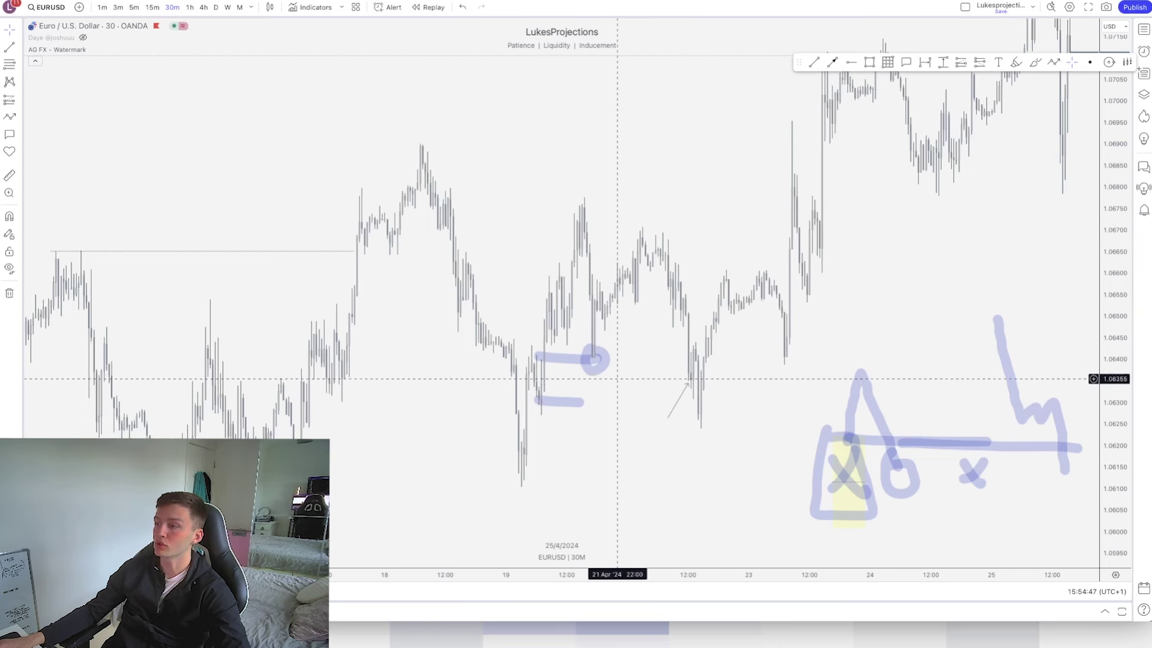
Undo the arrow and level highlights, and draw a horizontal trend line at about 1.0643 across the 19 April lows.
left_click(462, 7)
left_click(462, 7)
left_click(462, 6)
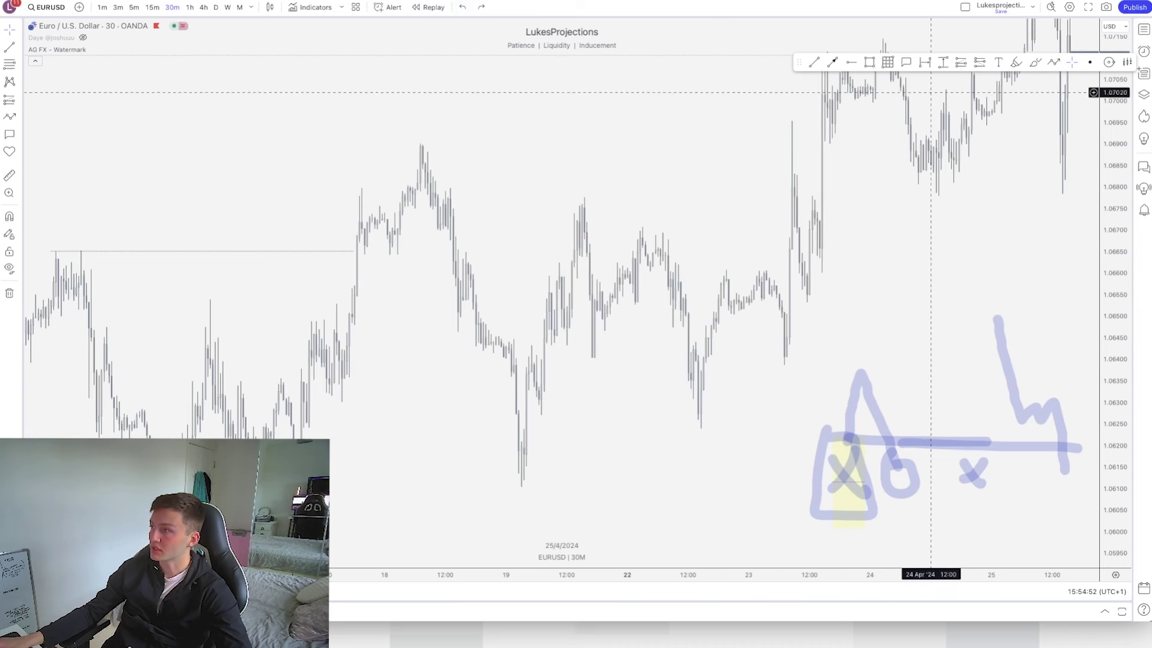
left_click(1034, 62)
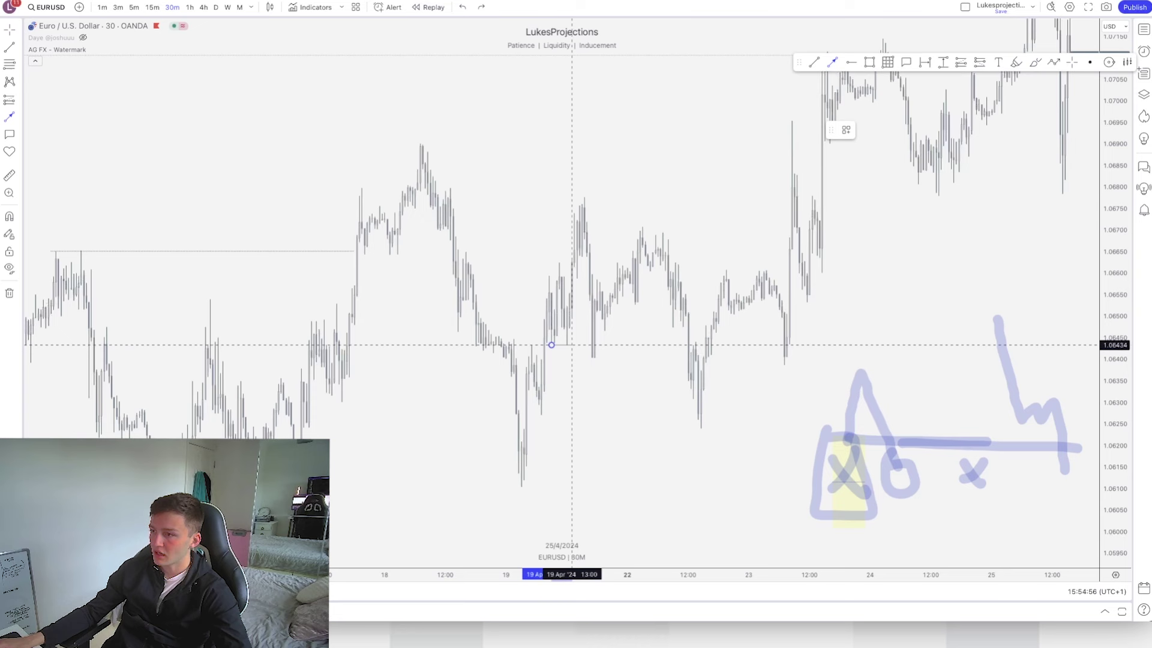
left_click(592, 345)
left_click(594, 329)
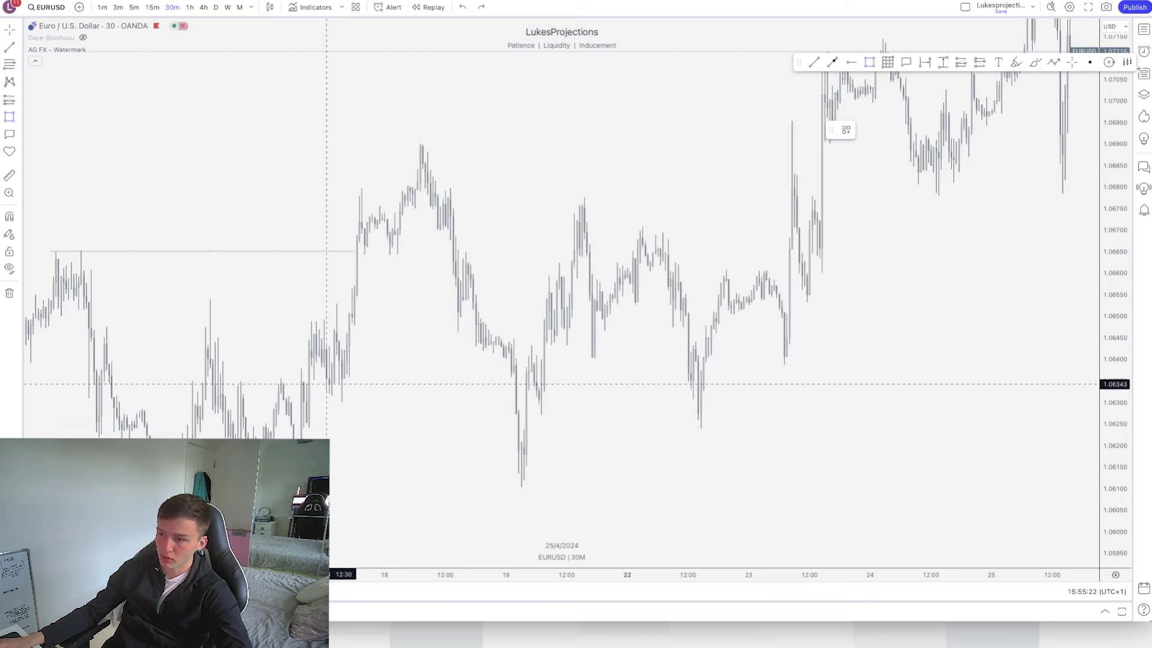
Discard a trial zone rectangle and draw a horizontal trend line at about 1.0624 from the 17 April low to 19 April 02:30.
mouse_move(316, 390)
left_mouse_down()
mouse_move(342, 427)
mouse_move(398, 405)
mouse_move(516, 406)
left_mouse_up()
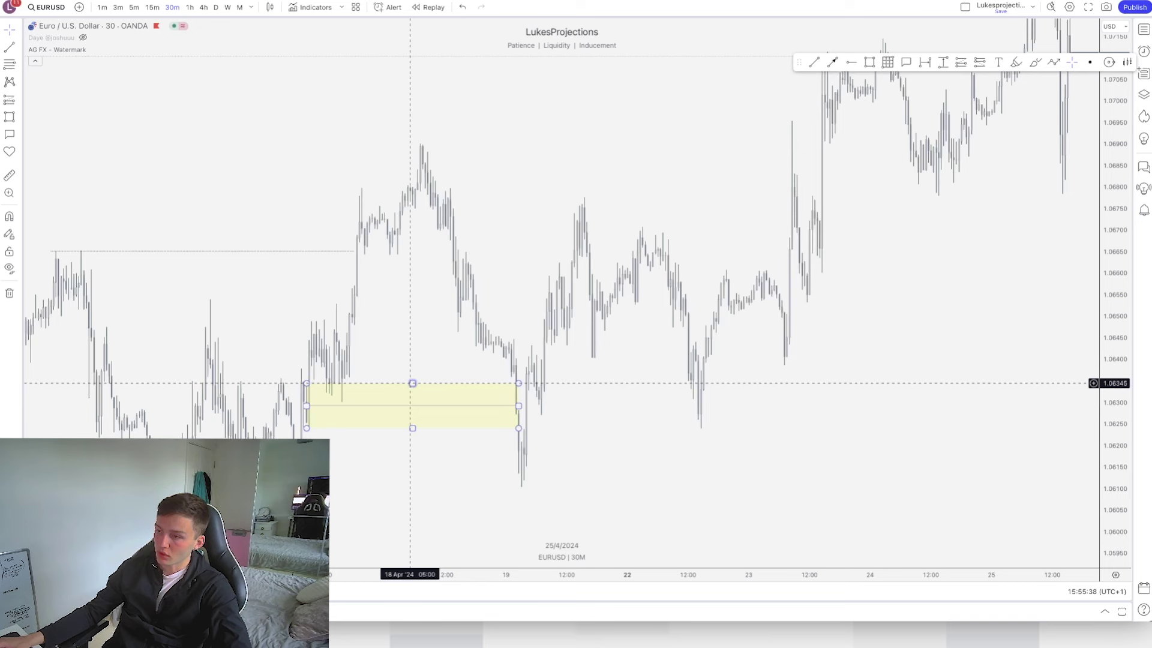
key("Delete")
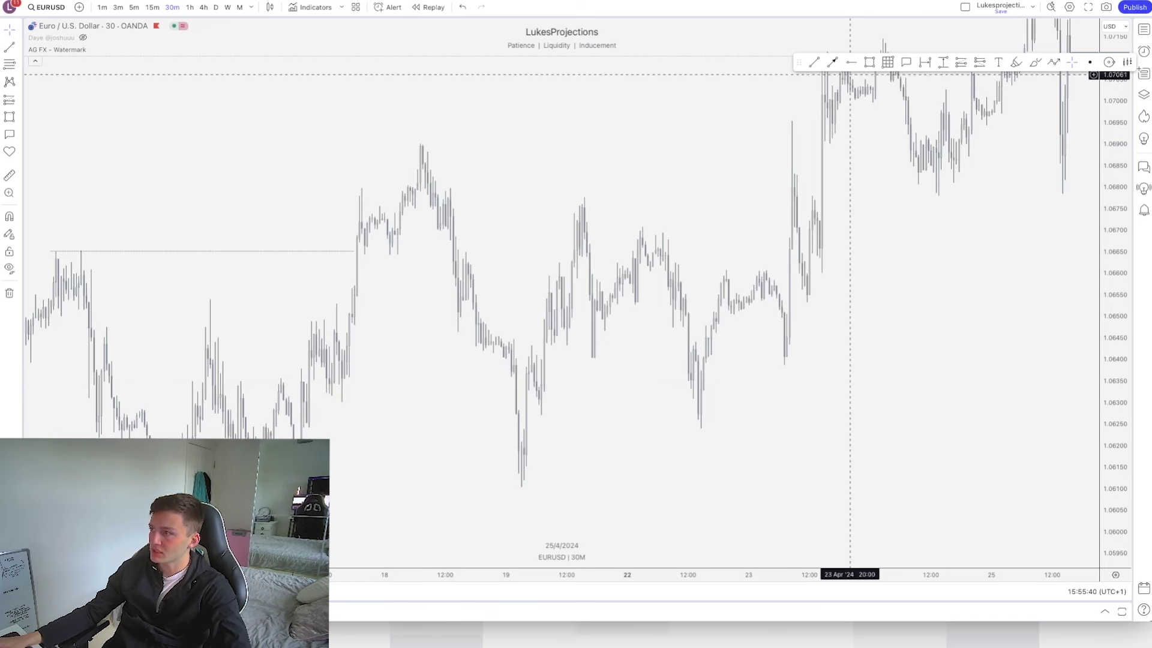
left_click(832, 62)
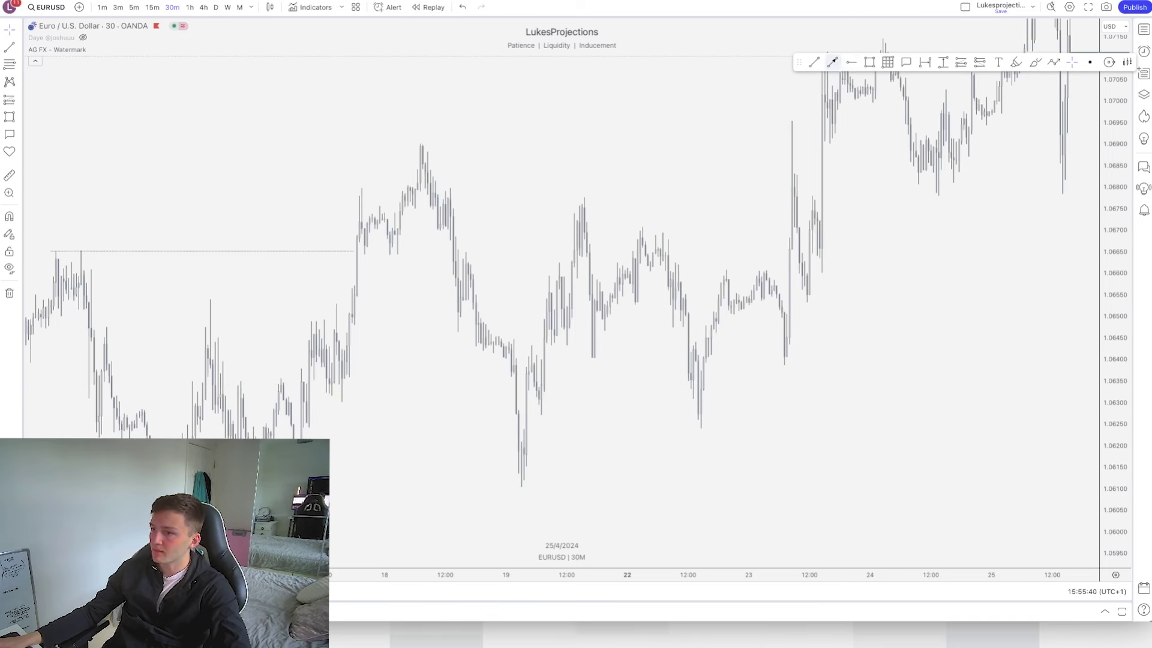
left_click(312, 428)
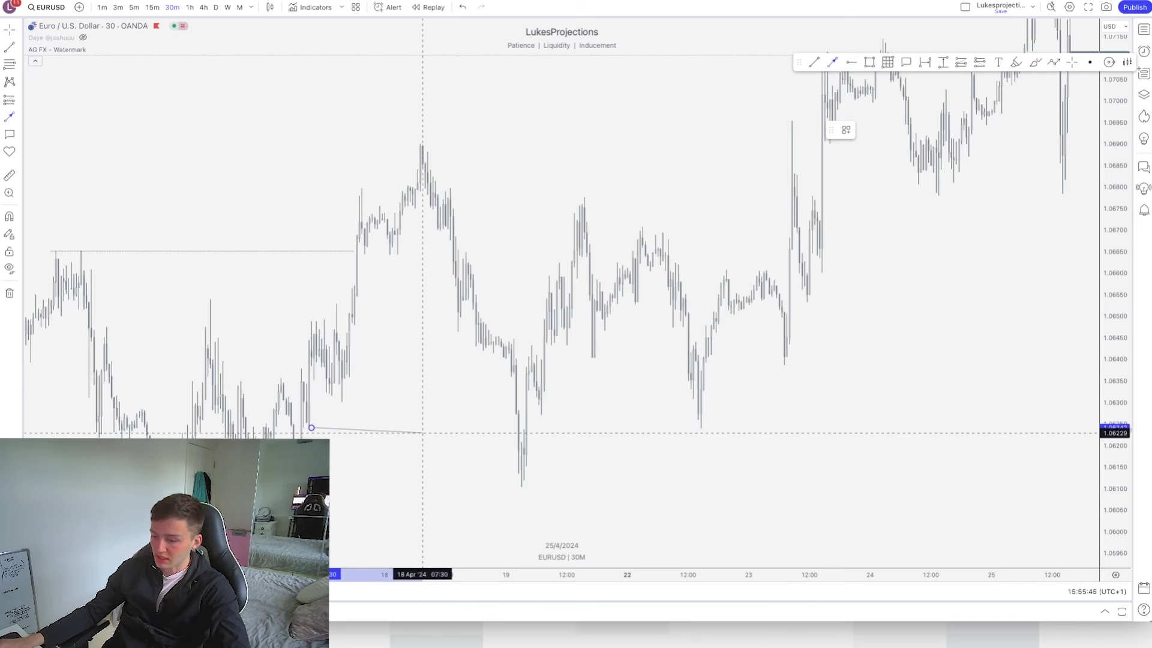
left_click(518, 427)
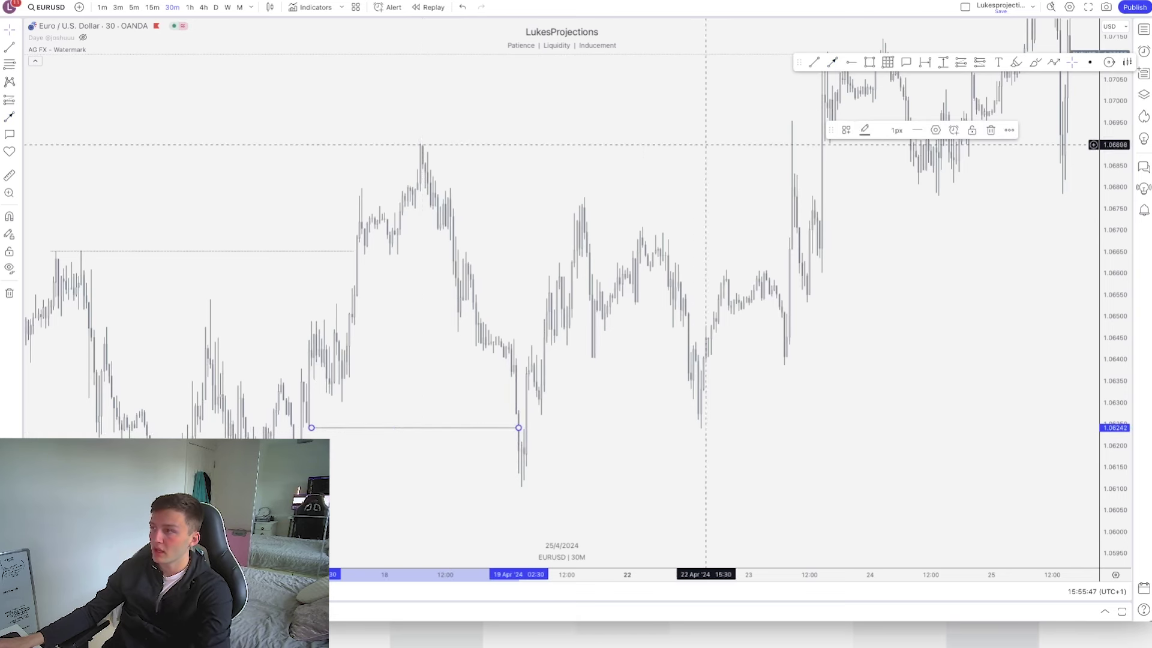
Draw a horizontal trend line at about 1.0630 from the 17 April low to 19 April, and delete it.
left_click(344, 402)
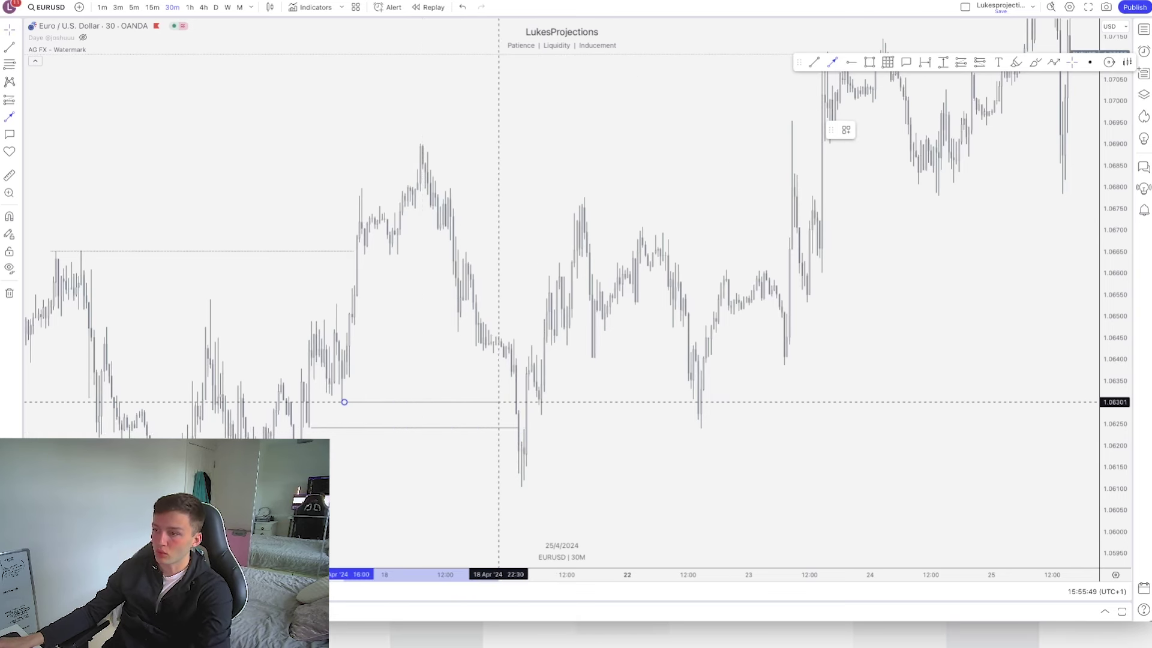
left_click(518, 402)
key("Delete")
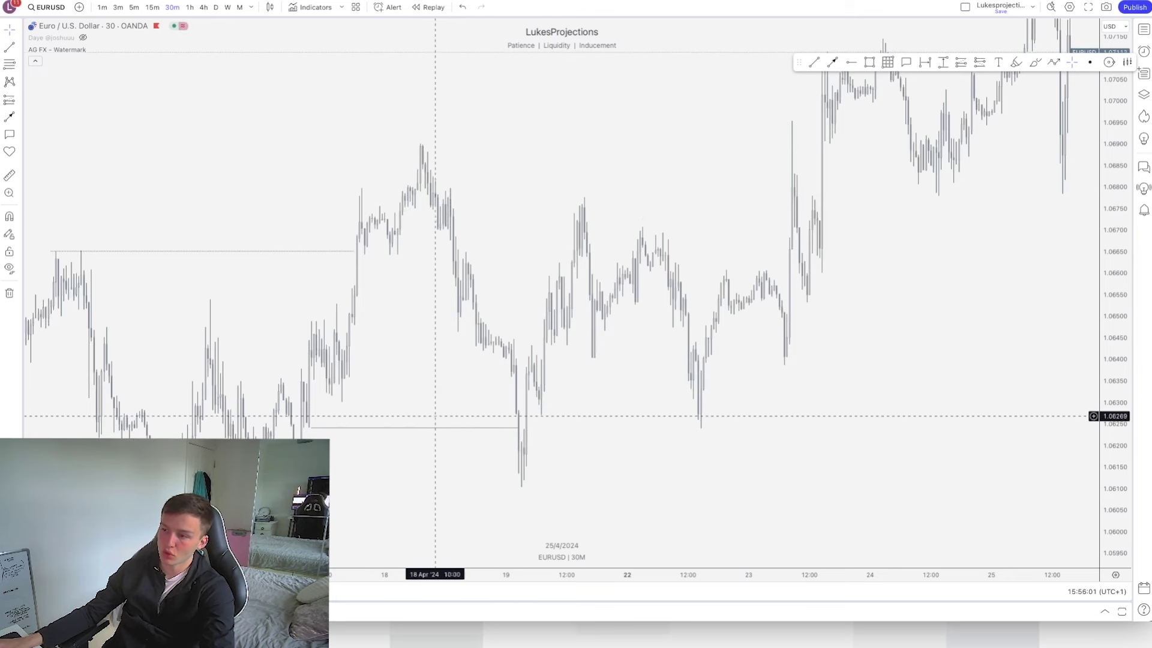
Mark the range from about 1.0624 up to the 18 April high near 1.0690 with a rectangle, and delete it.
left_click(869, 62)
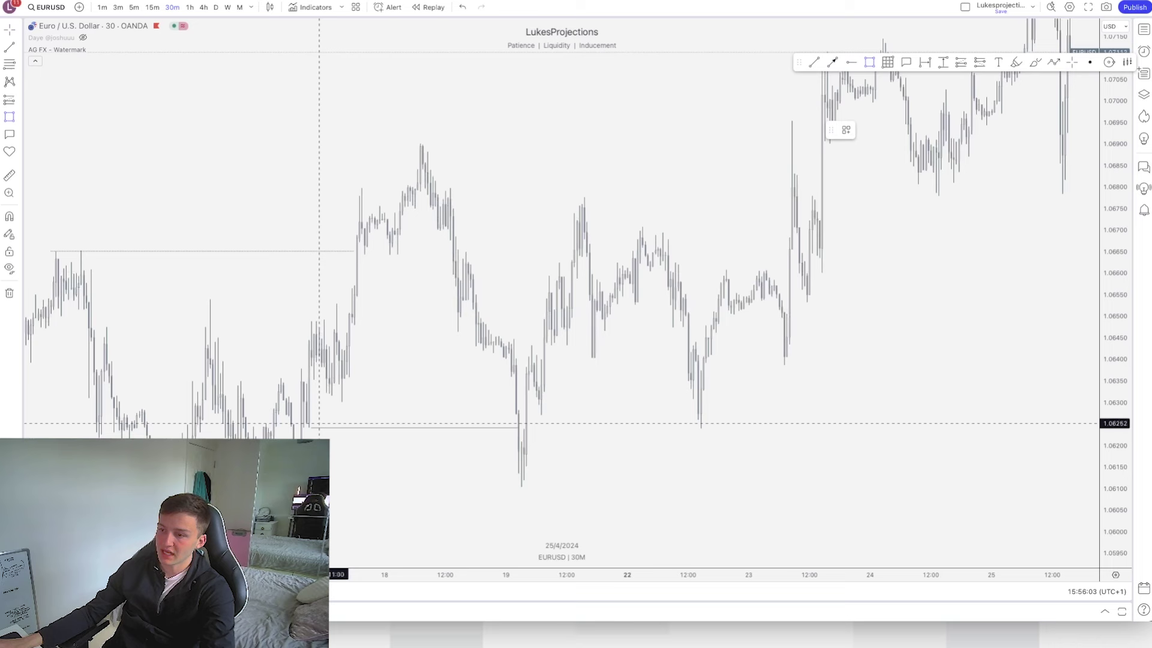
left_click_drag(312, 427, 532, 146)
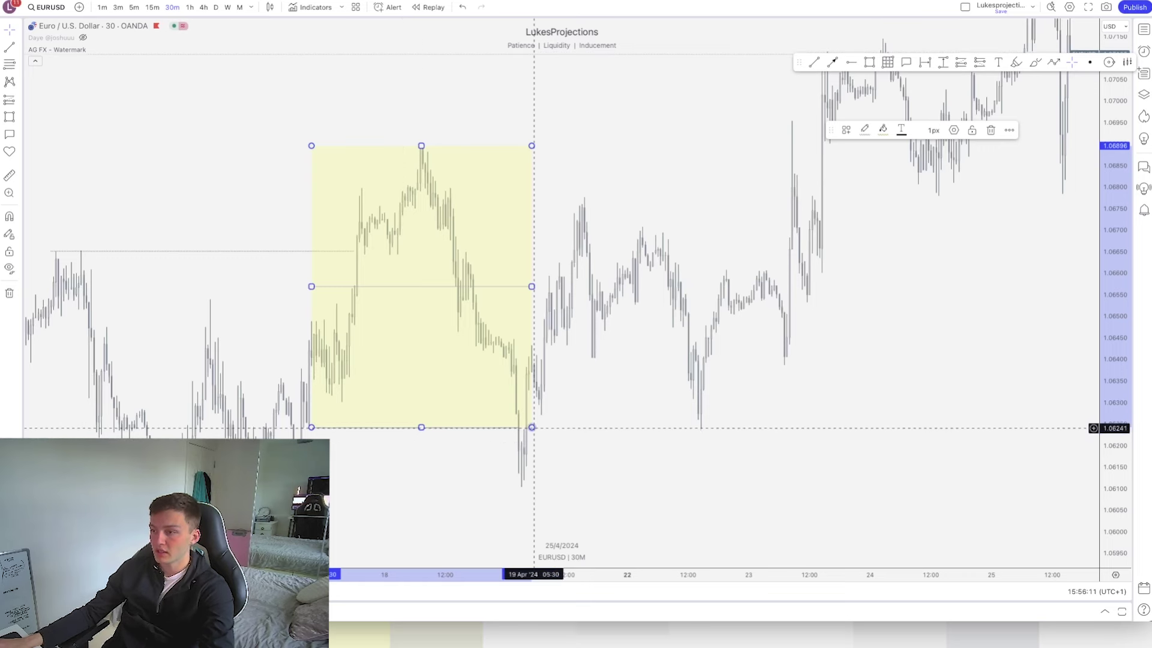
key("Delete")
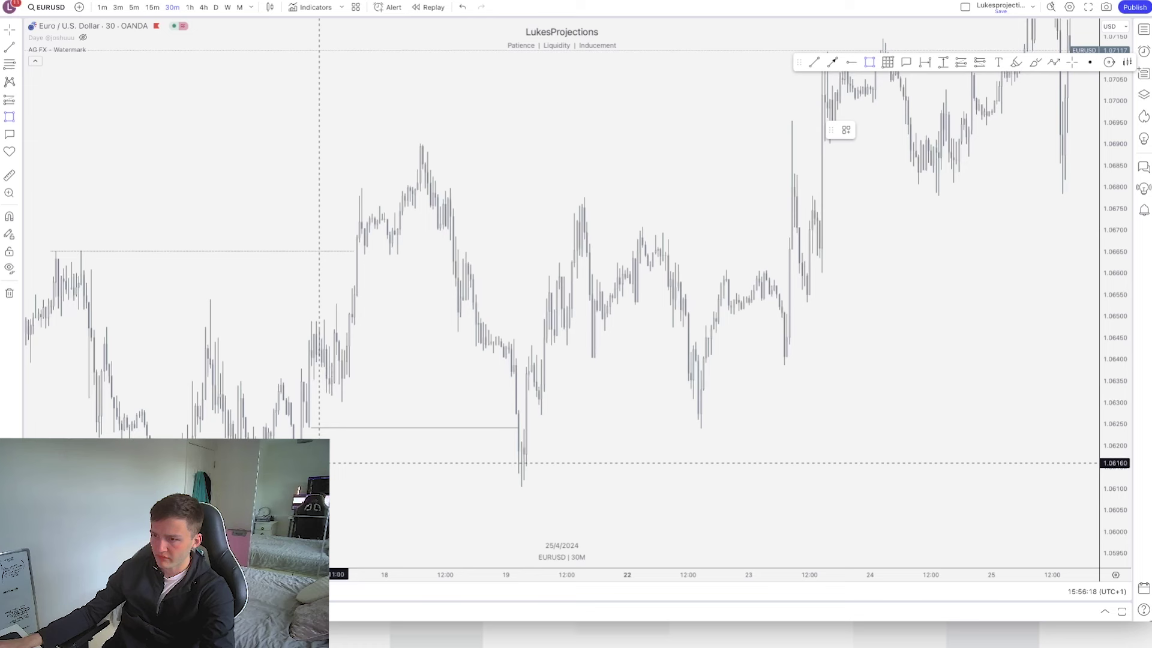
Draw a red-shaded zone rectangle below the 1.0624 line, from about 1.0617 to 1.0606, ending at the 19 April low.
mouse_move(292, 456)
left_mouse_down()
mouse_move(322, 496)
mouse_move(527, 476)
left_mouse_up()
left_click(324, 505)
left_click(551, 471)
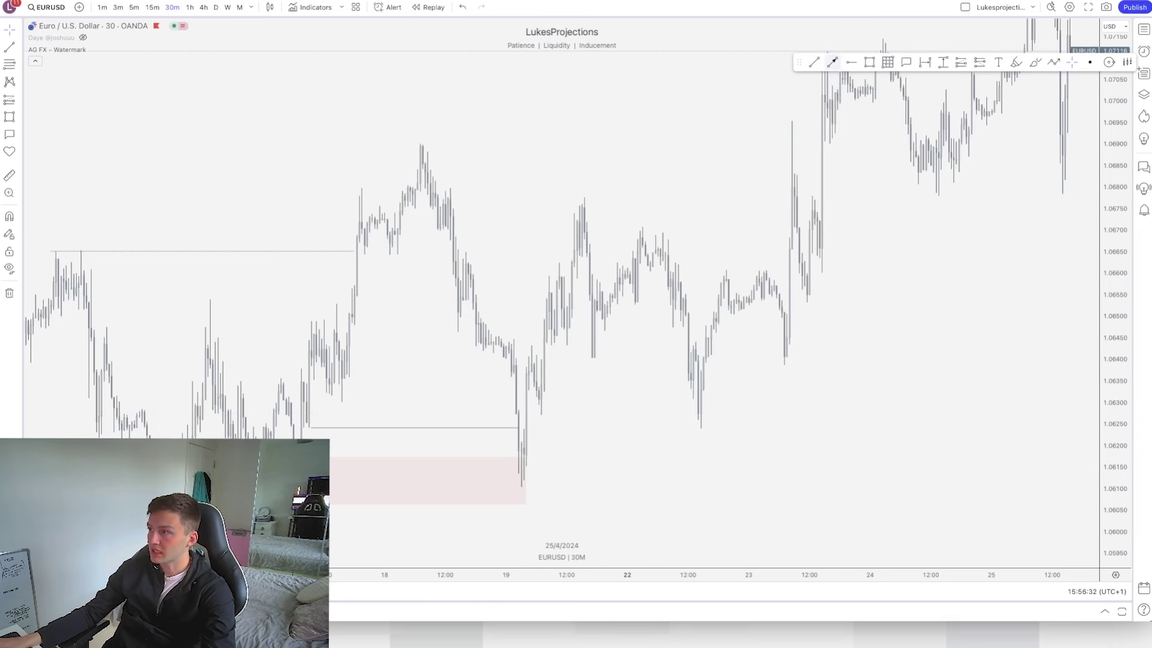
Brush in the 19 April swing's internal levels and circled low, with lines at the 19 April and 22 April highs.
left_click(1035, 61)
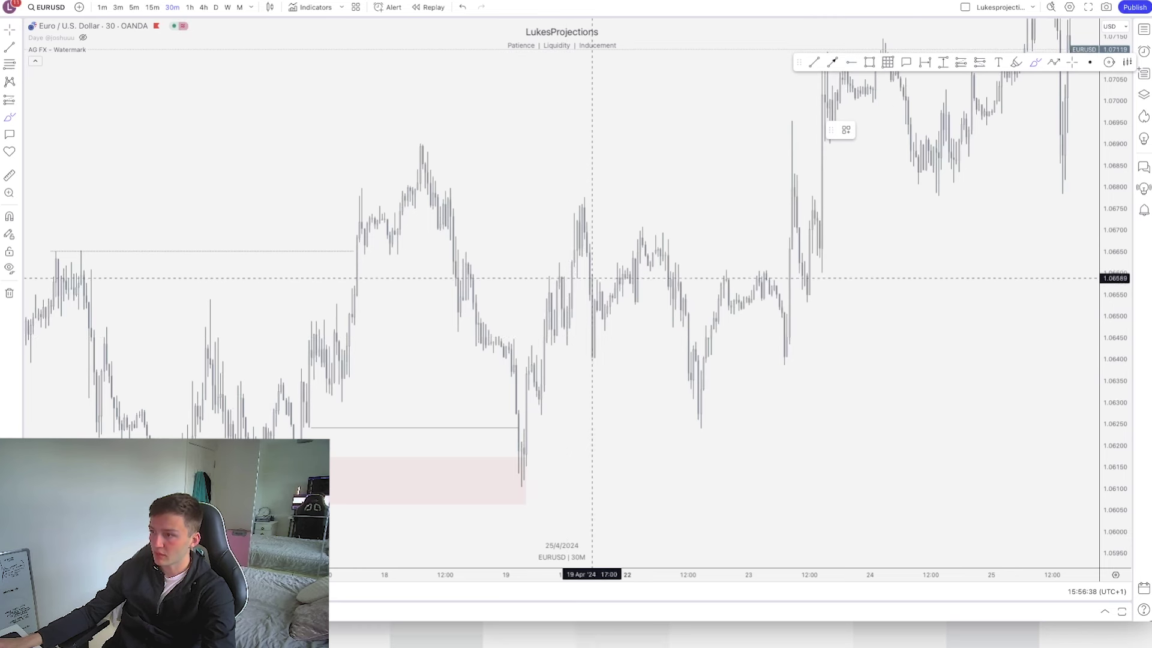
left_click_drag(577, 296, 569, 296)
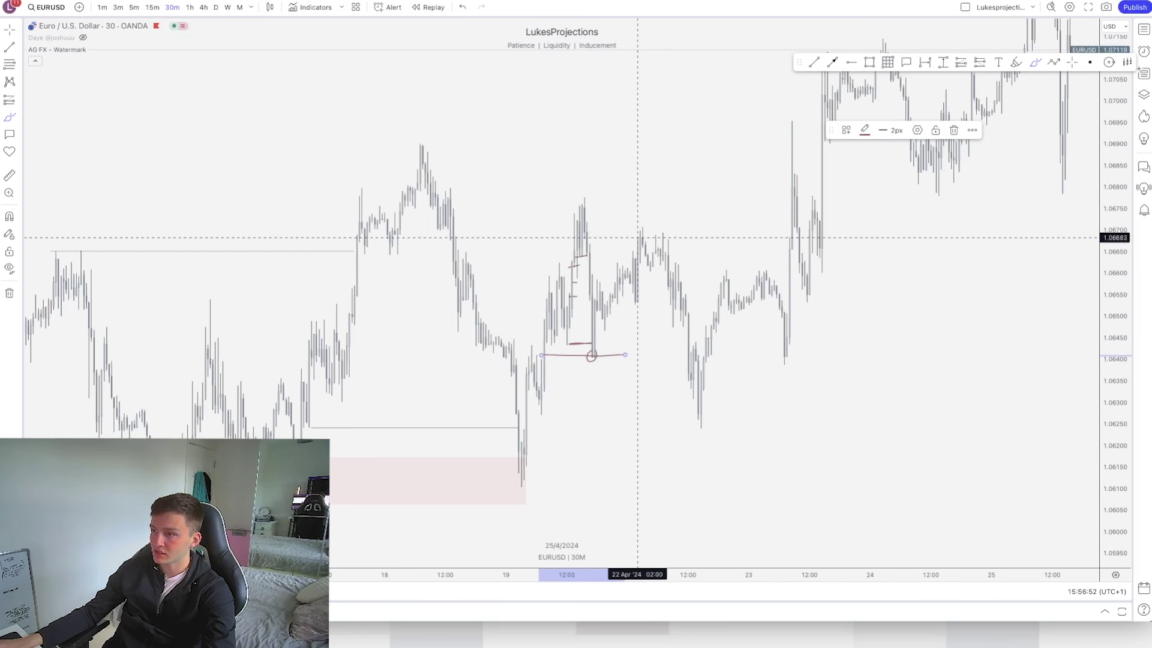
left_click_drag(634, 227, 726, 200)
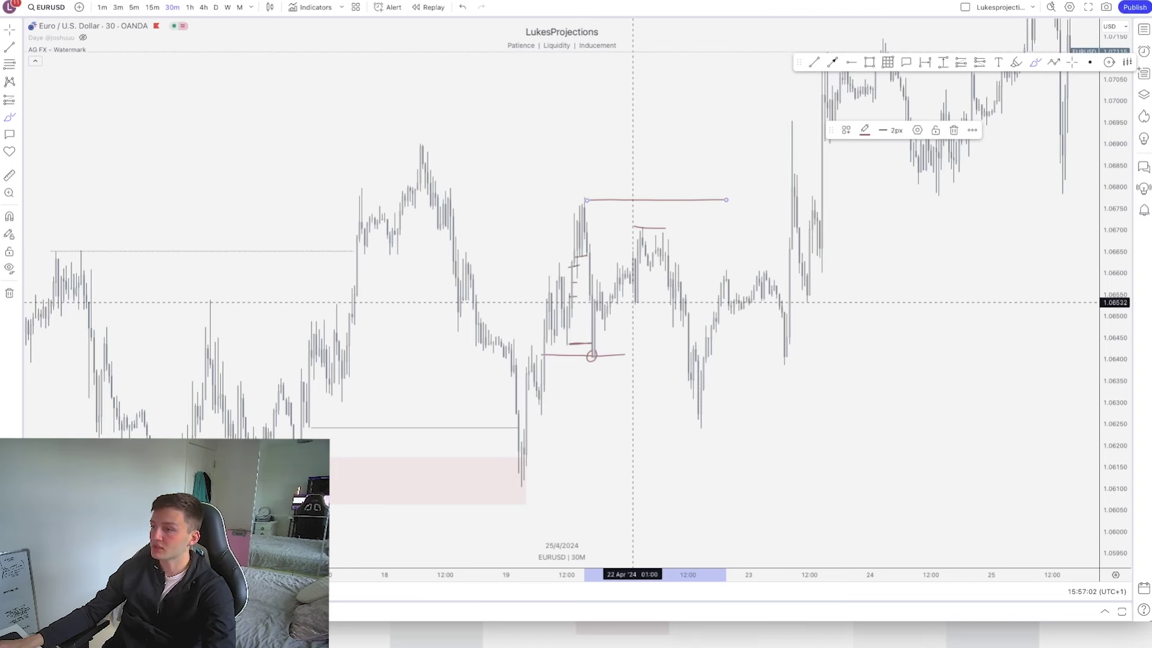
Brush horizontal lines at the swing lows near 1.0653, 1.0648 and 1.0640, and at the 19 April low near 1.0627.
left_click_drag(635, 303, 680, 302)
mouse_move(604, 326)
left_mouse_down()
mouse_move(625, 327)
mouse_move(655, 358)
left_mouse_up()
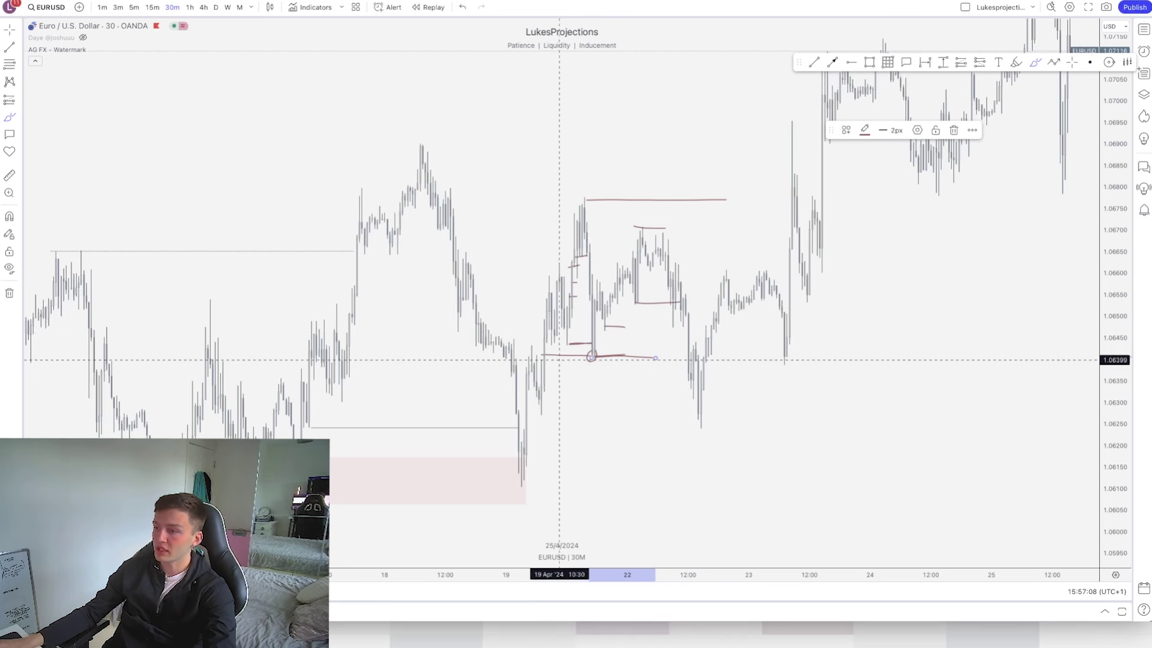
left_click_drag(535, 360, 617, 360)
left_click_drag(594, 302, 637, 302)
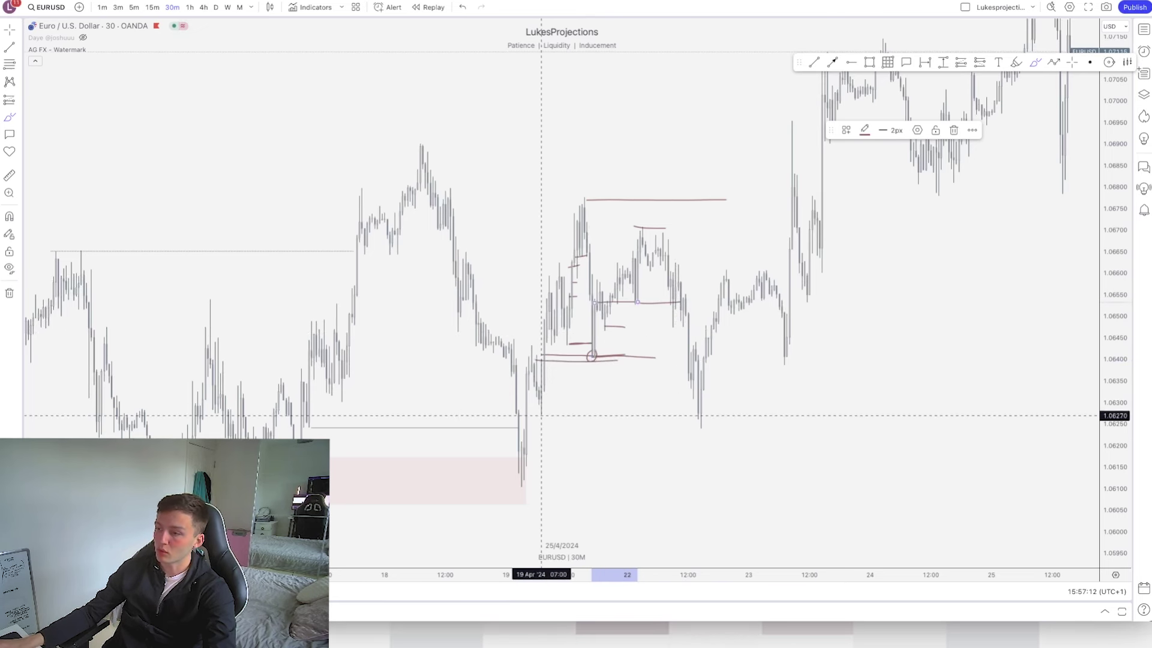
left_click_drag(541, 415, 670, 413)
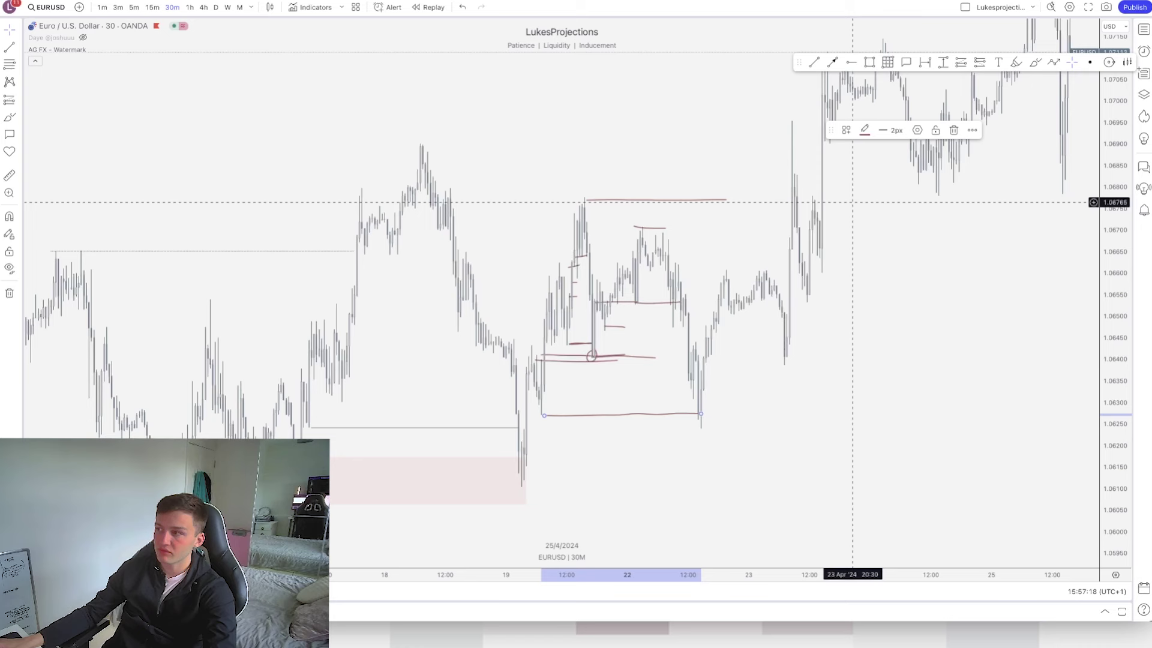
Draw a red-shaded zone rectangle at the 19 April low, from about 1.0624 to 1.0610, extended across to the 22 April low.
left_click(869, 61)
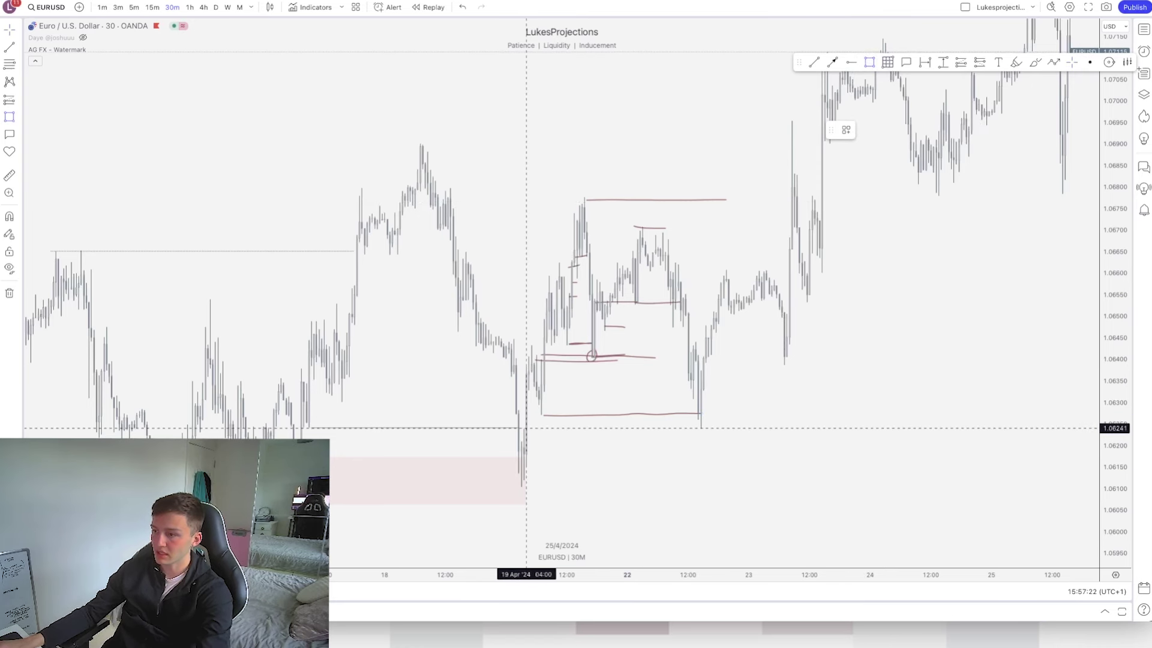
key("super")
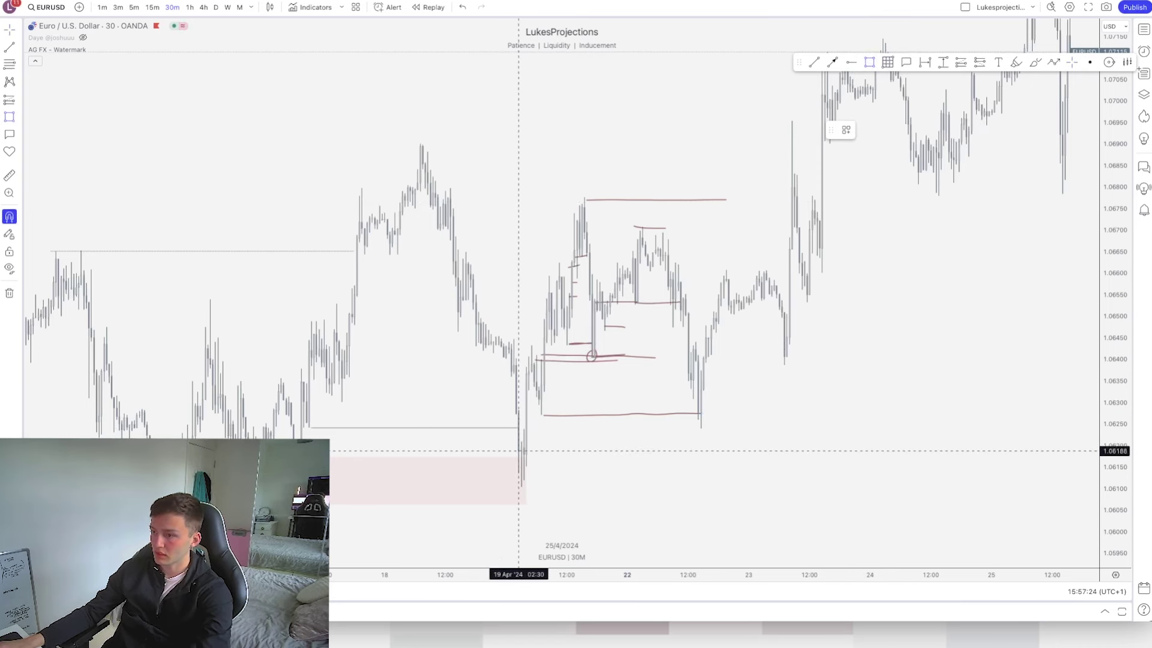
left_click(522, 429, "super")
left_click(524, 487, "super")
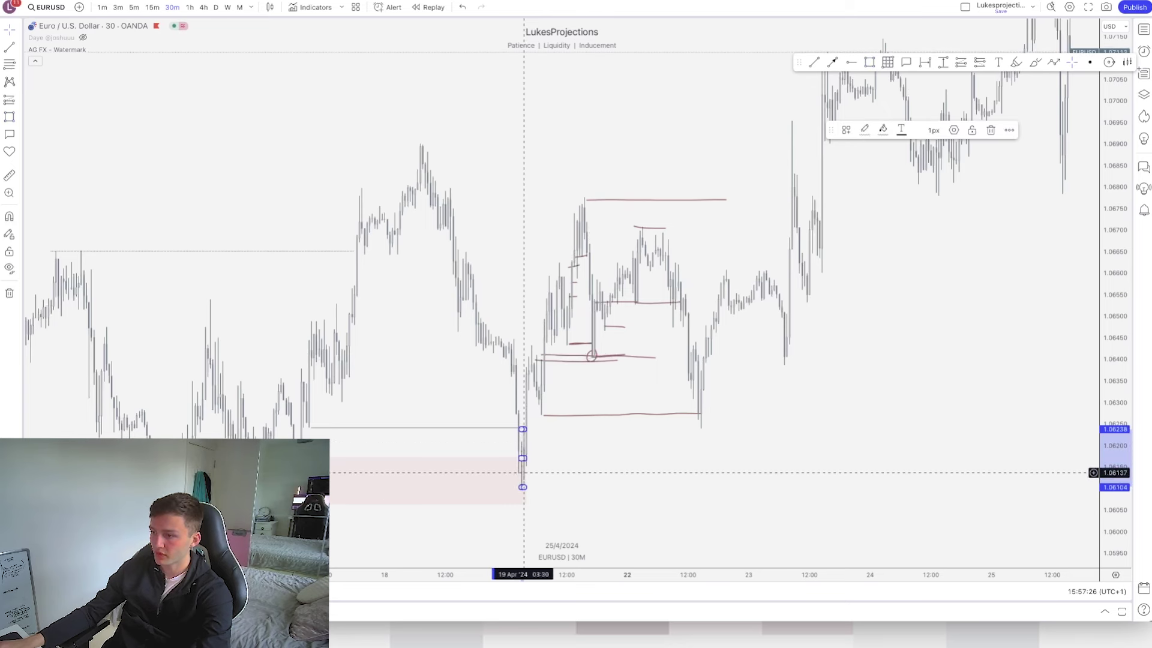
left_click_drag(524, 458, 708, 458)
left_click(748, 402)
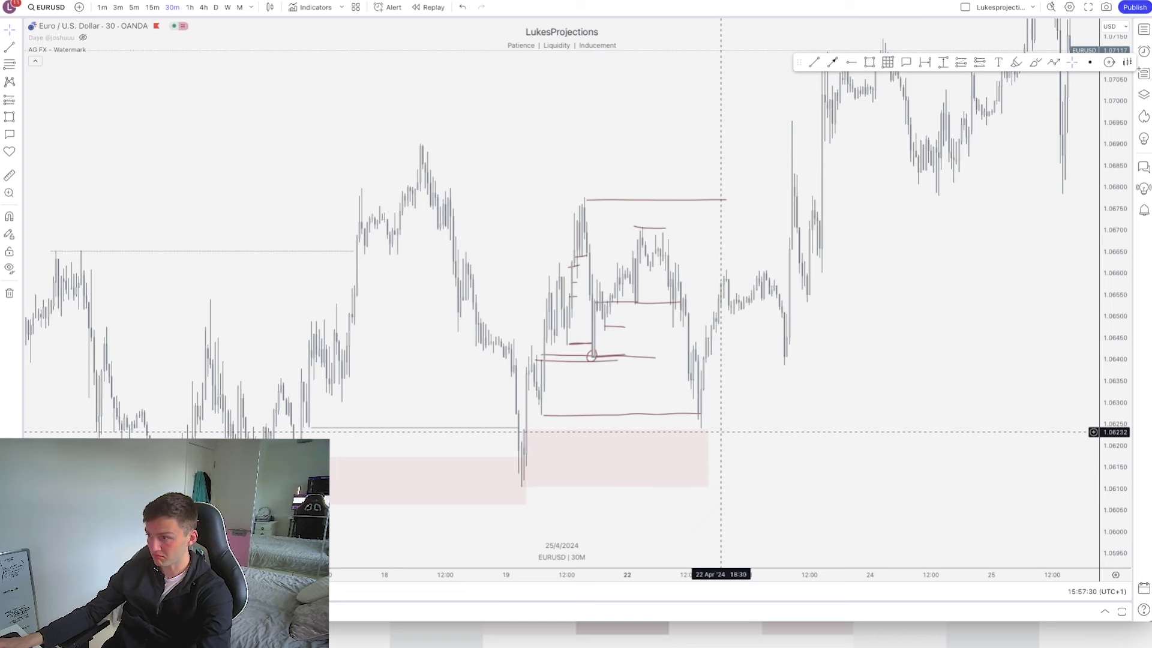
left_click(698, 428)
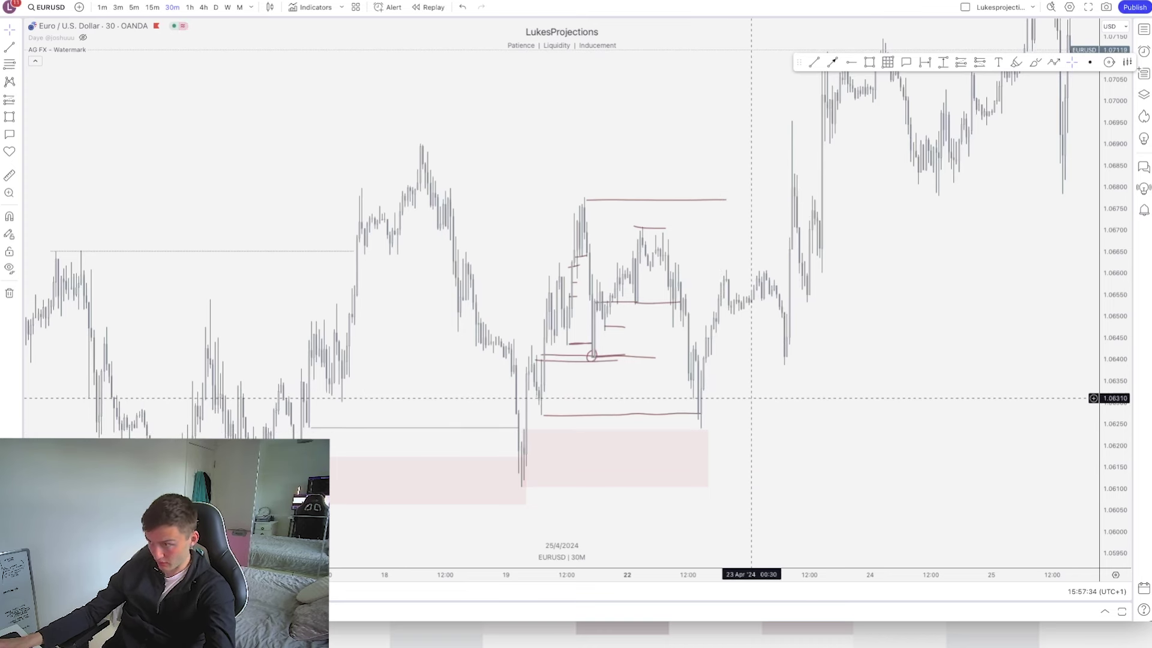
Draw a red-shaded zone rectangle at the 22 April low, from about 1.0641 to 1.0624, and extend it to the 23 April low.
scroll(981, 398, "up", 3)
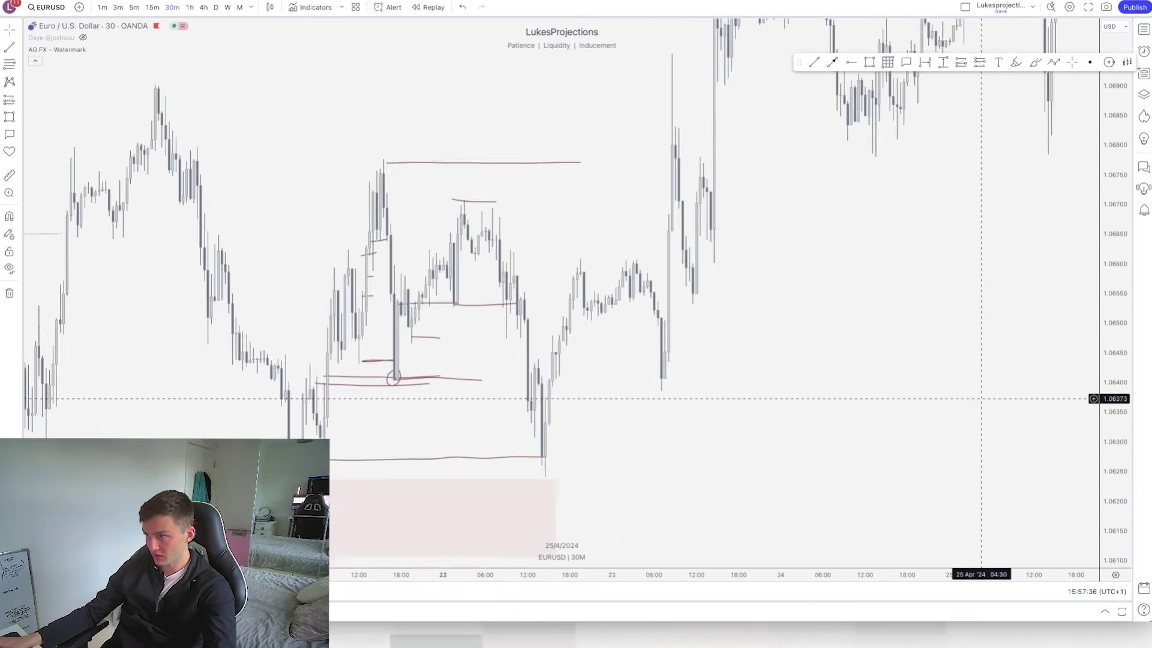
scroll(981, 398, "up", 2)
left_click_drag(578, 366, 704, 348)
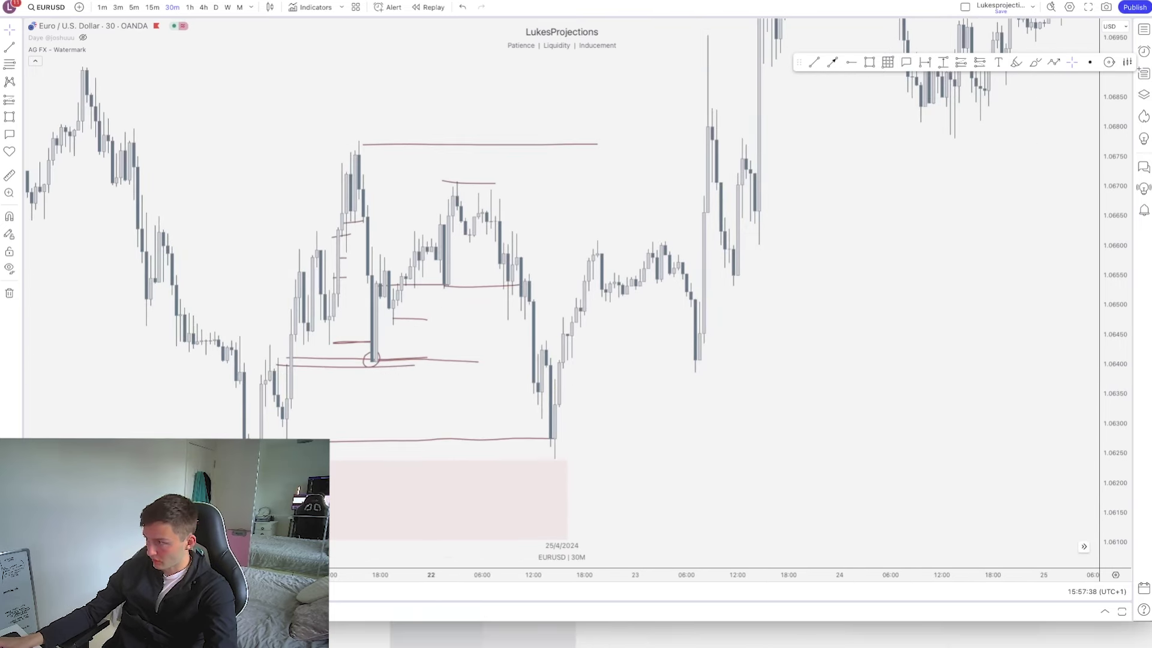
left_click_drag(1116, 438, 1115, 264)
left_click_drag(687, 386, 745, 360)
scroll(743, 361, "up", 3)
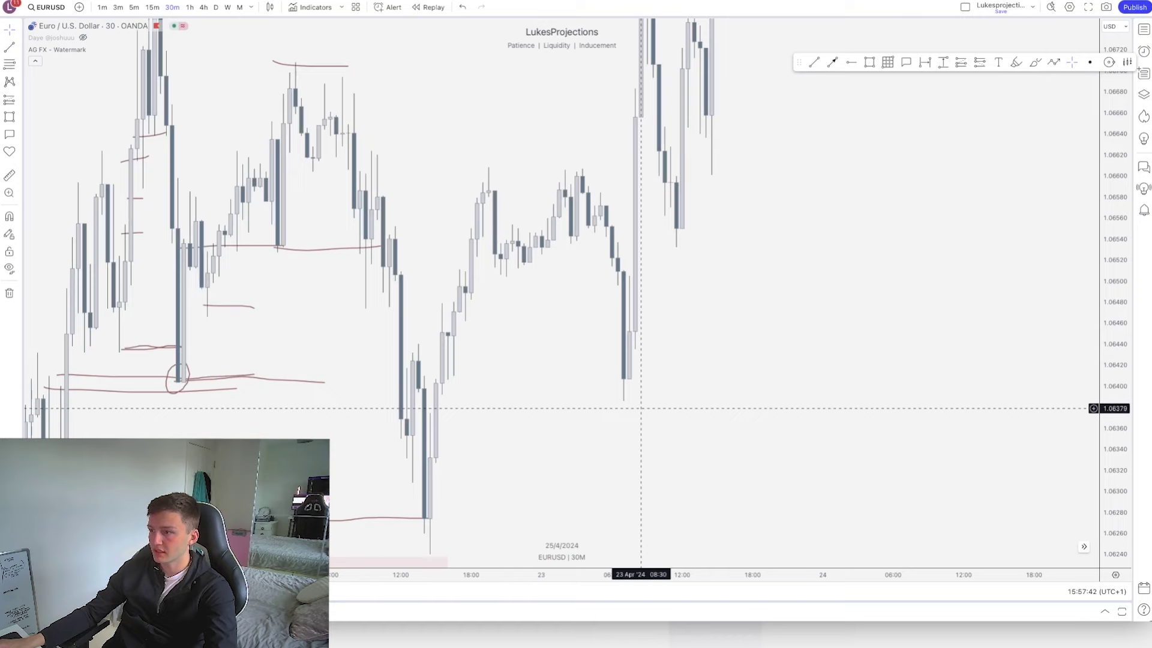
mouse_move(630, 405)
left_mouse_down()
mouse_move(696, 369)
mouse_move(686, 509)
left_mouse_up()
scroll(1021, 321, "down", 3)
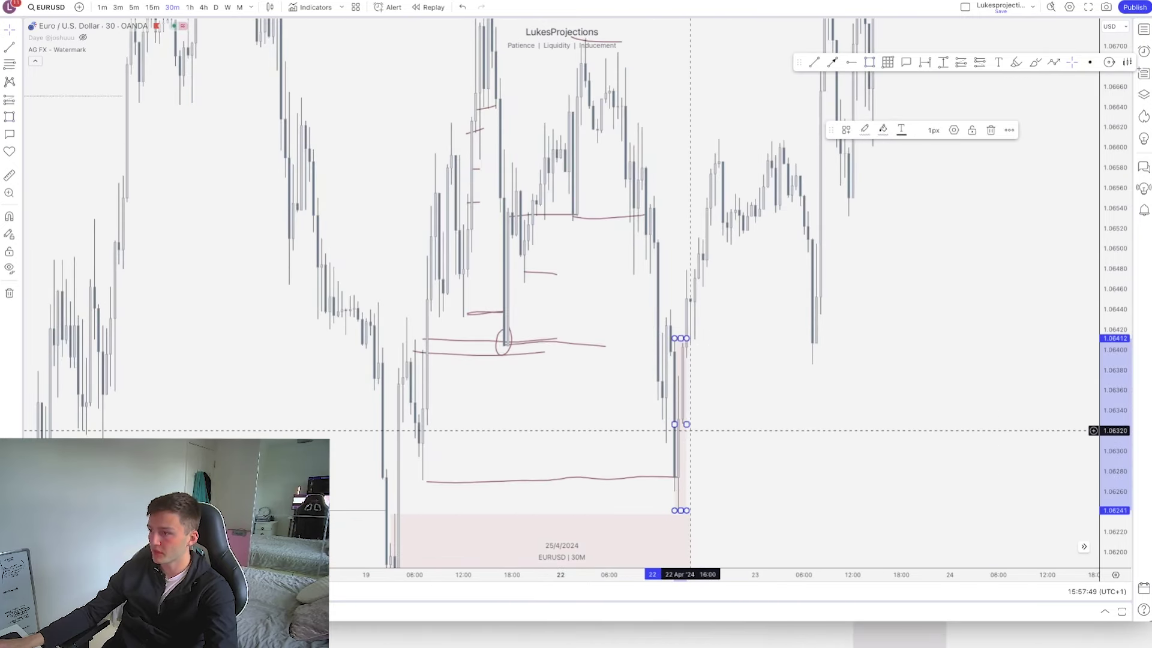
left_click_drag(689, 430, 816, 427)
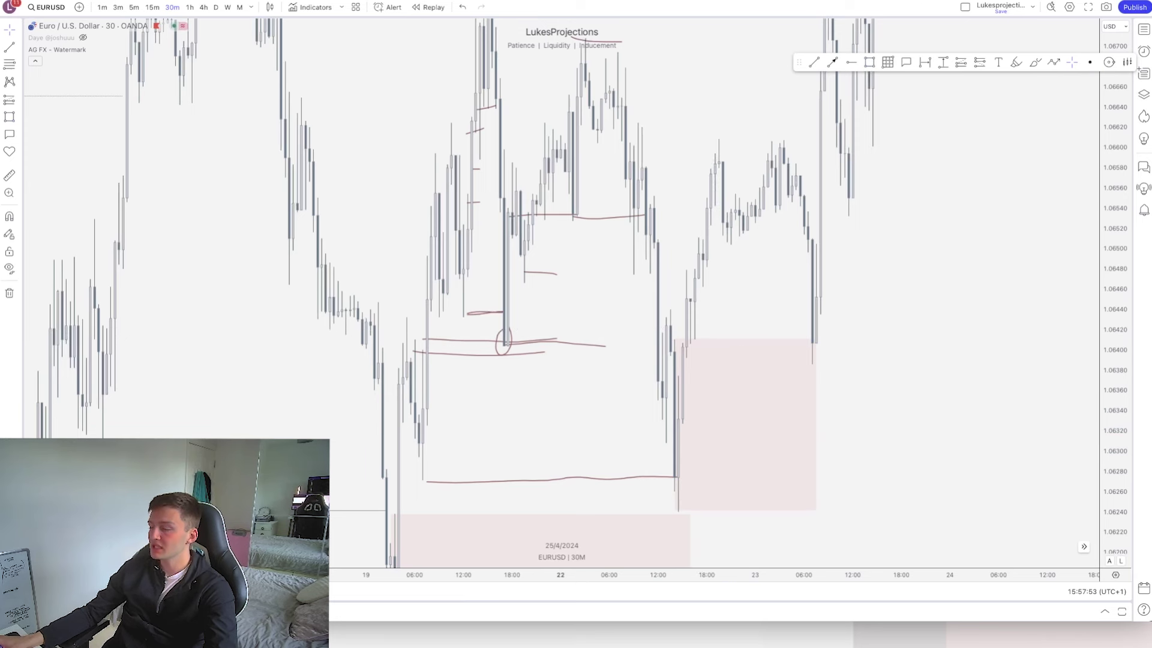
Narrow the 22 April zone rectangle to about 1.0639–1.0637 and apply the IMB drawing template to it.
left_click_drag(1115, 400, 1114, 390)
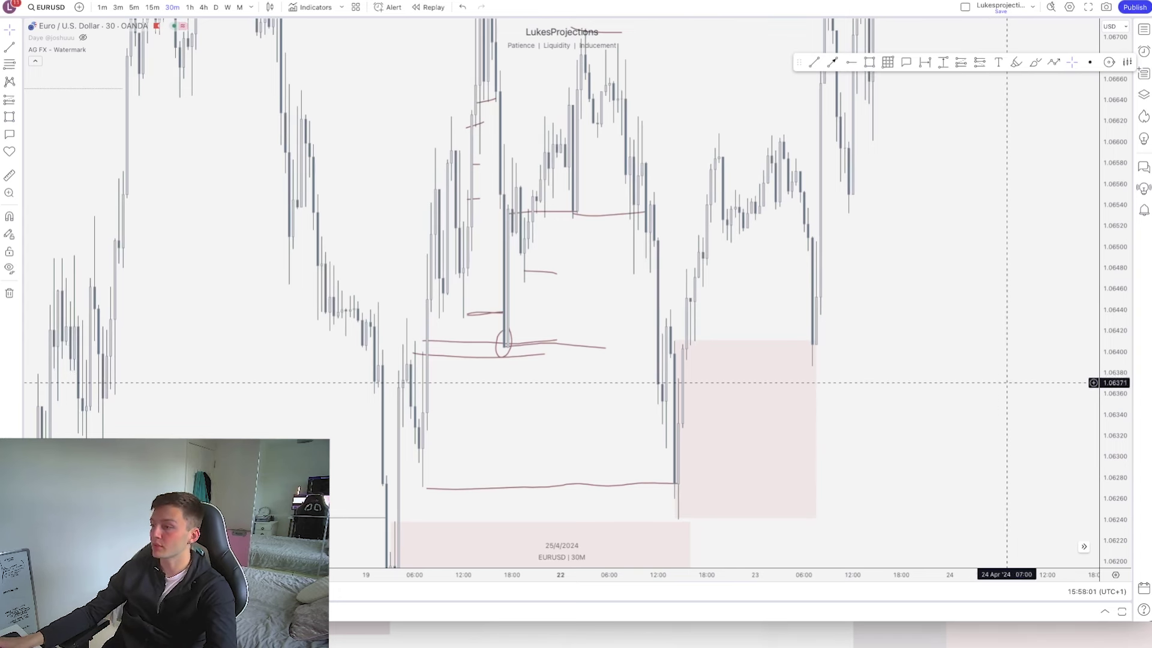
left_click_drag(1113, 403, 1113, 382)
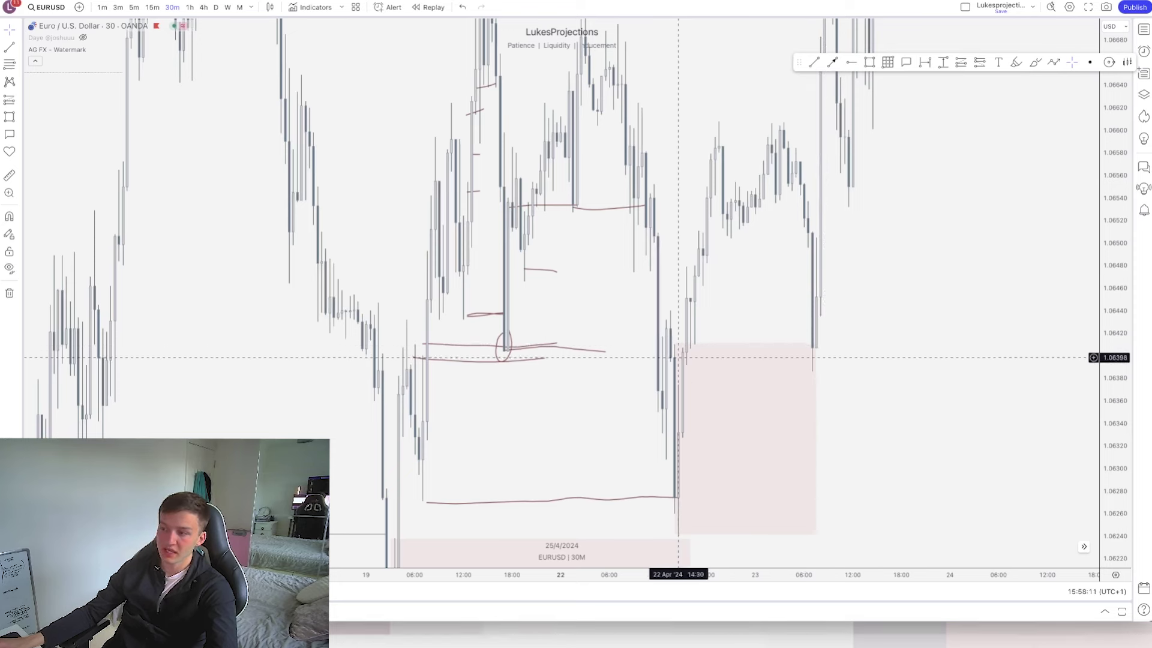
scroll(918, 323, "right", 3)
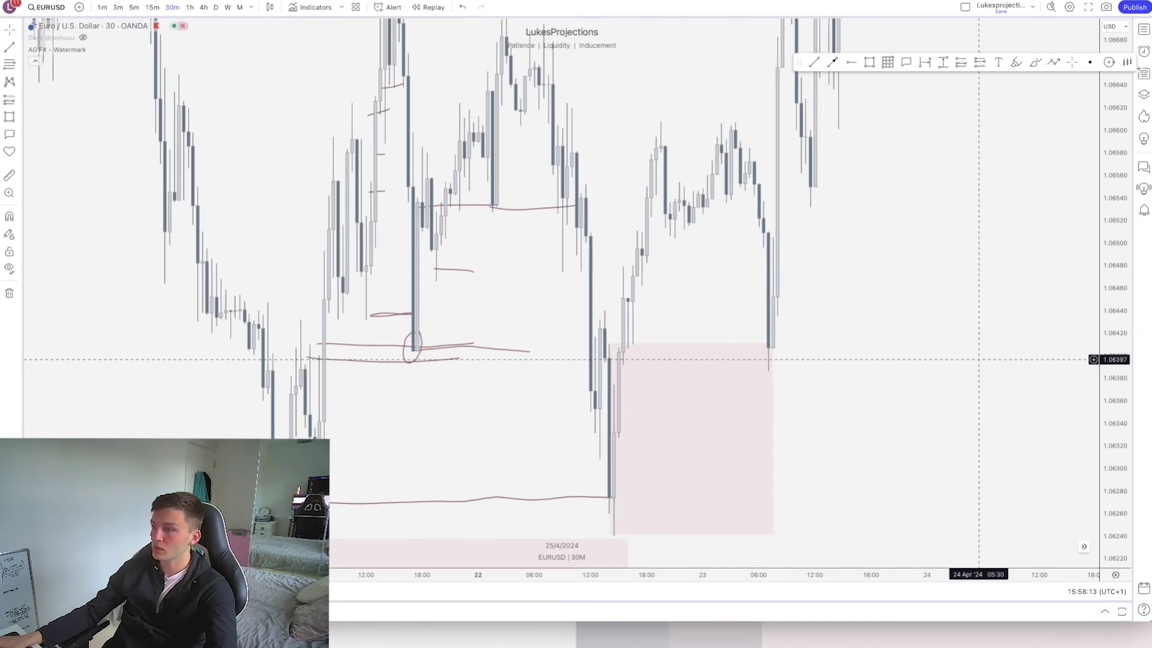
scroll(976, 347, "left", 2)
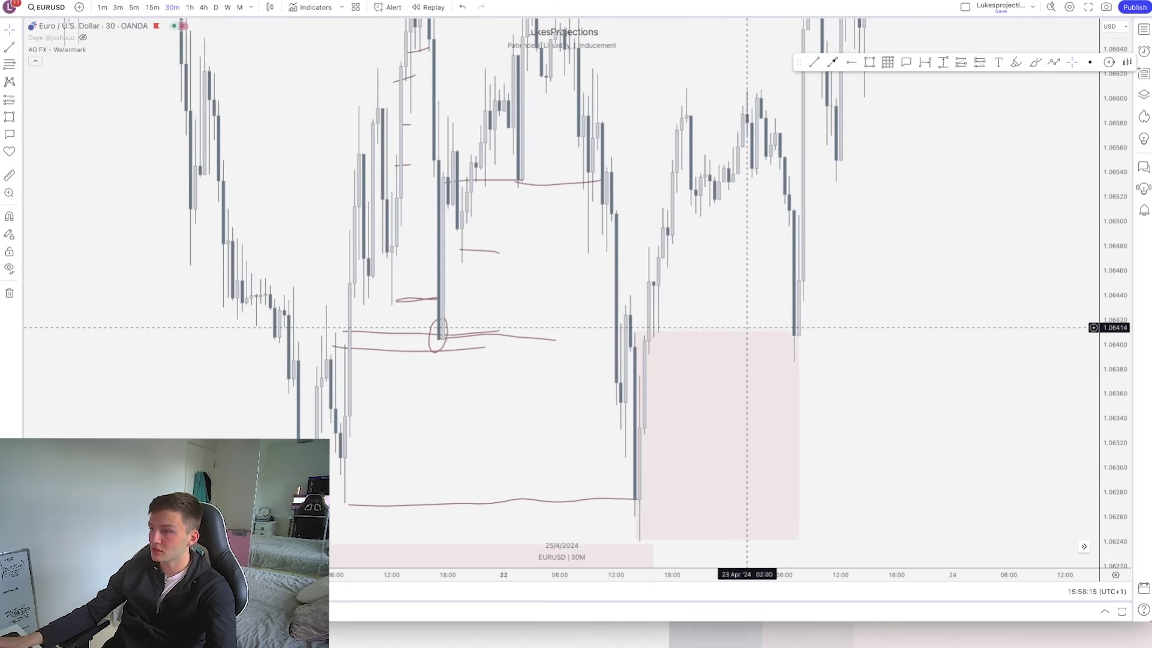
left_click_drag(716, 330, 717, 353)
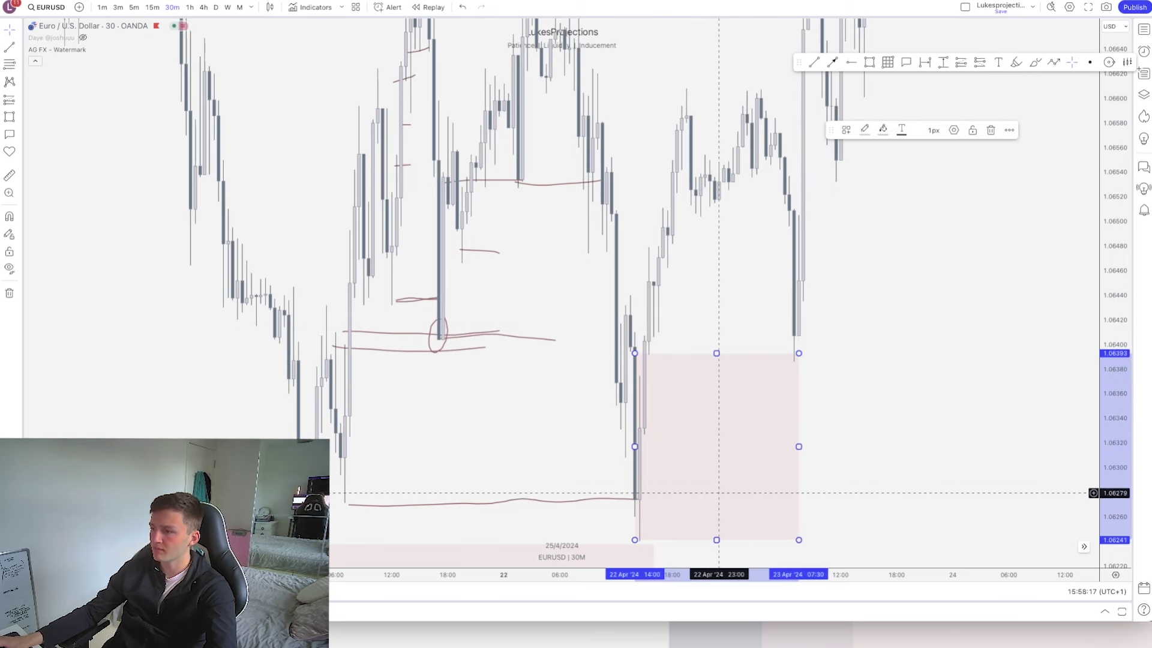
left_click_drag(716, 537, 716, 376)
left_click(830, 156)
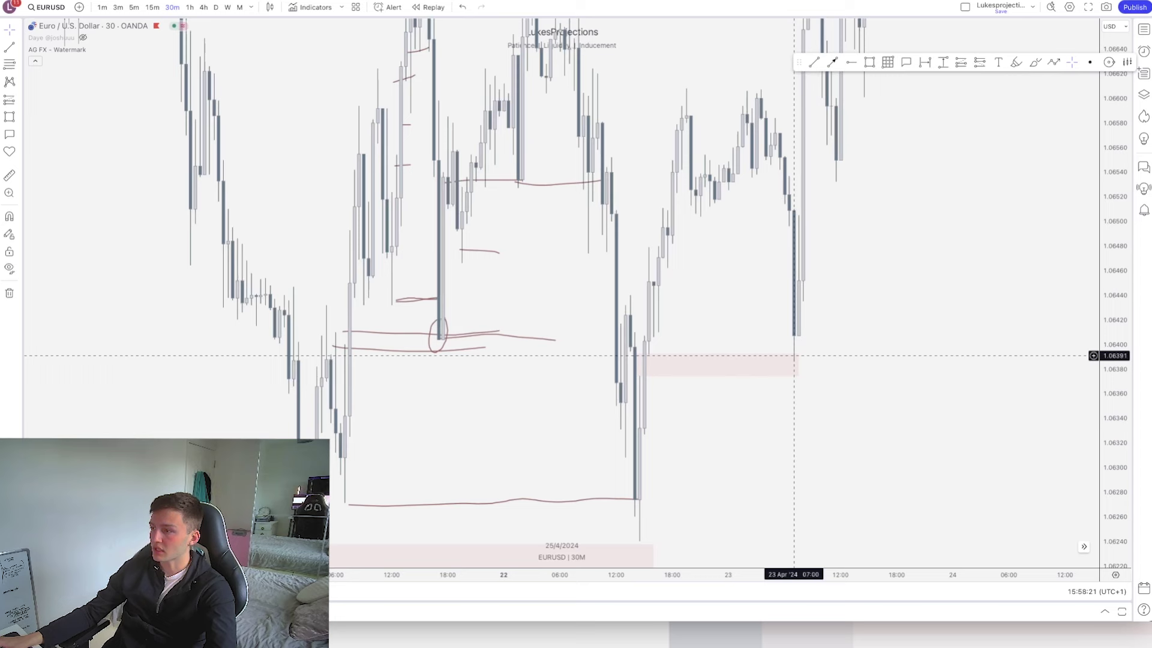
left_click(798, 354)
left_click(846, 130)
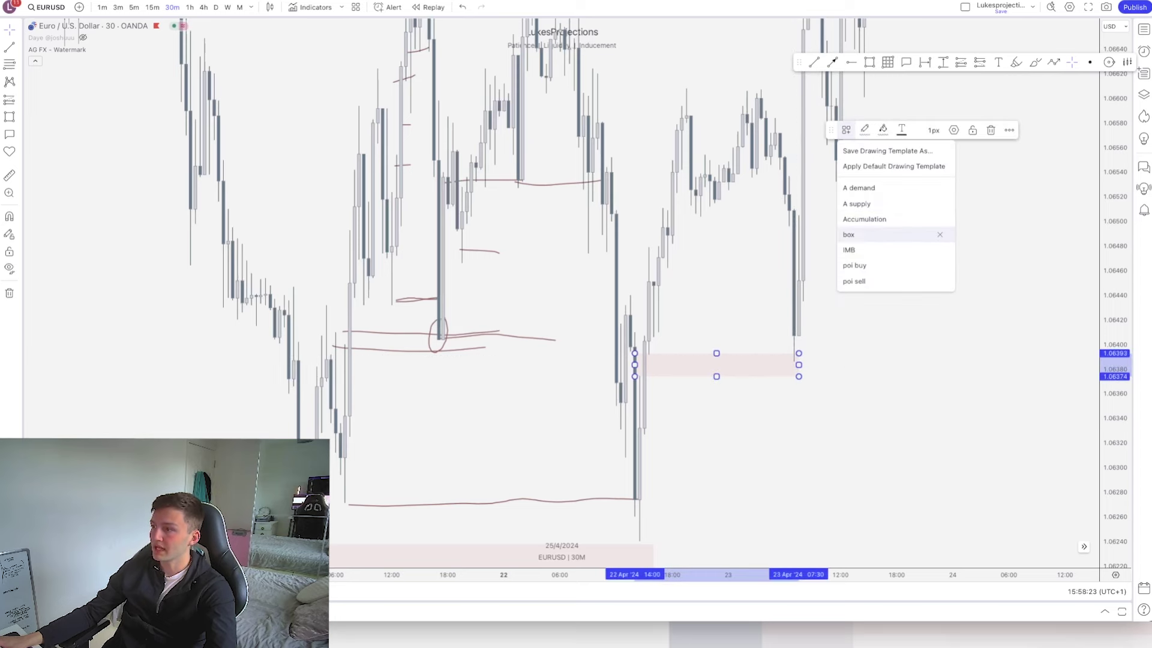
left_click(900, 250)
Place a long position at the 23 April low with entry at about 1.0639 and stop at about 1.0624, and delete it.
left_click_drag(1115, 258, 1115, 355)
scroll(882, 338, "down", 2)
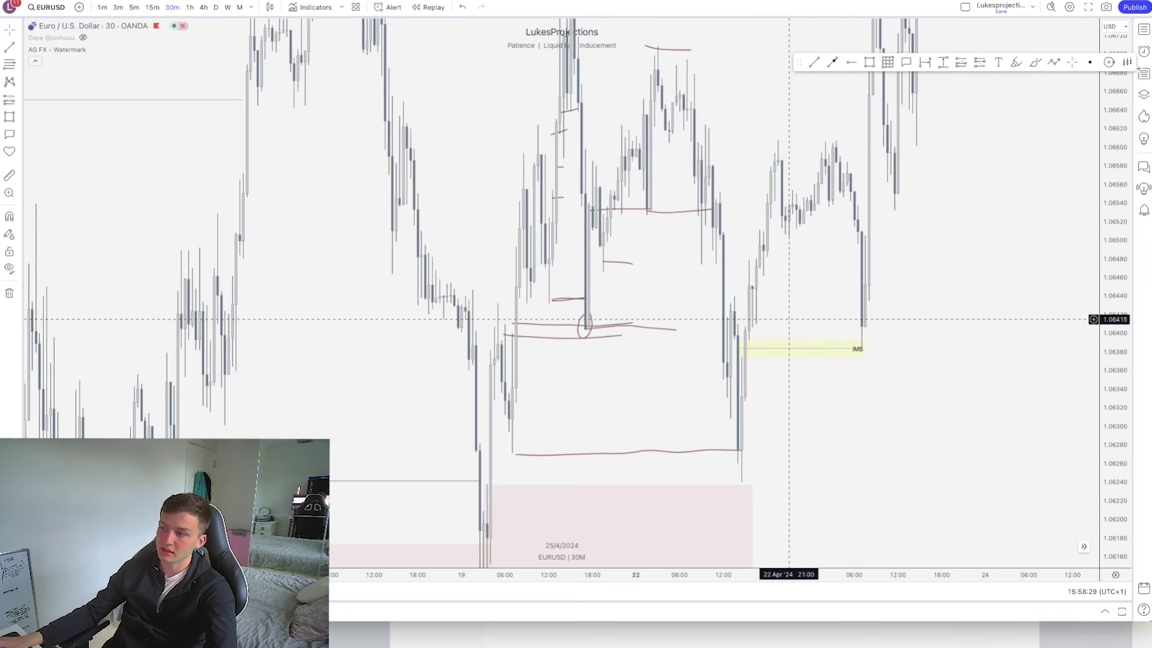
left_click_drag(941, 285, 930, 287)
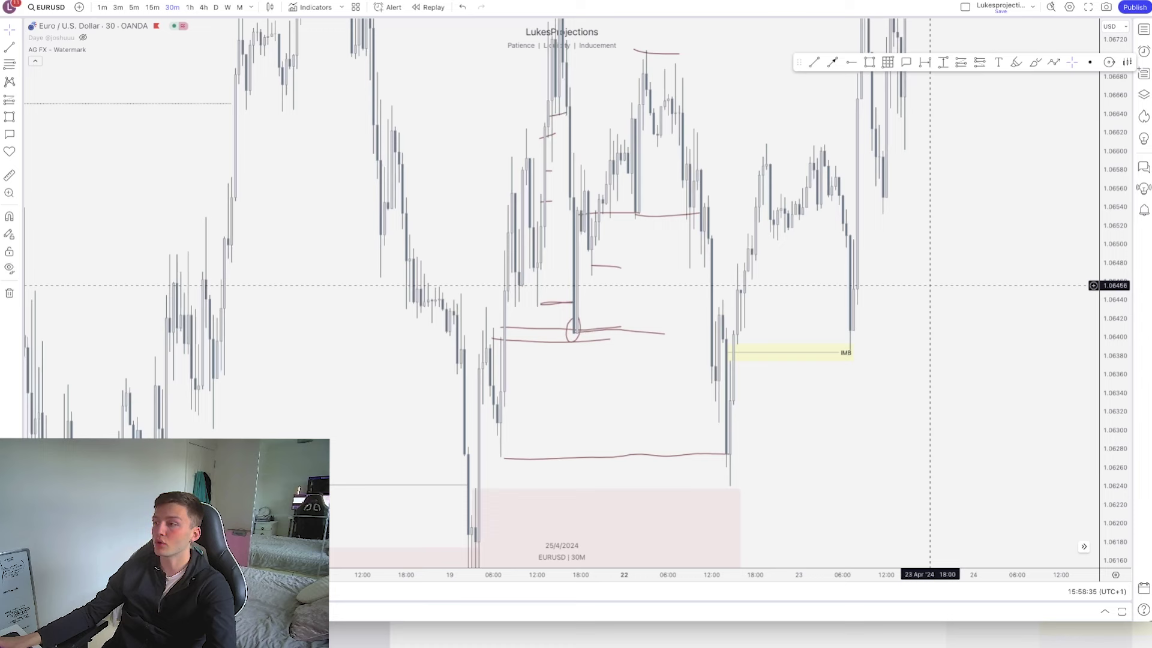
left_click(850, 344)
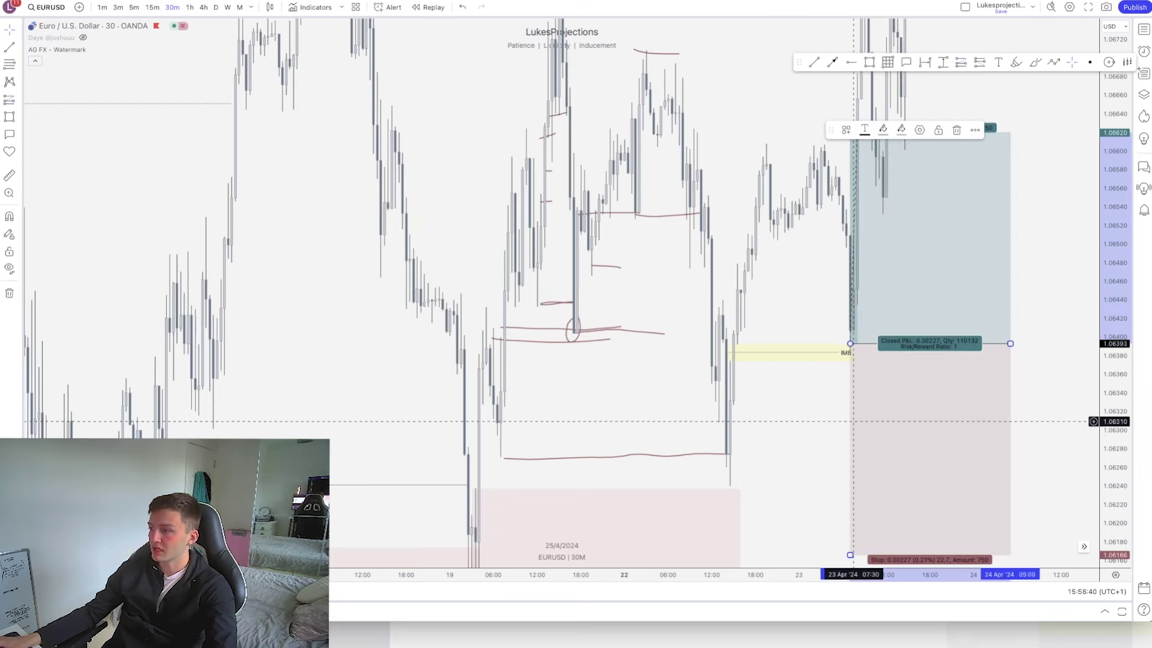
left_click_drag(850, 504, 850, 438)
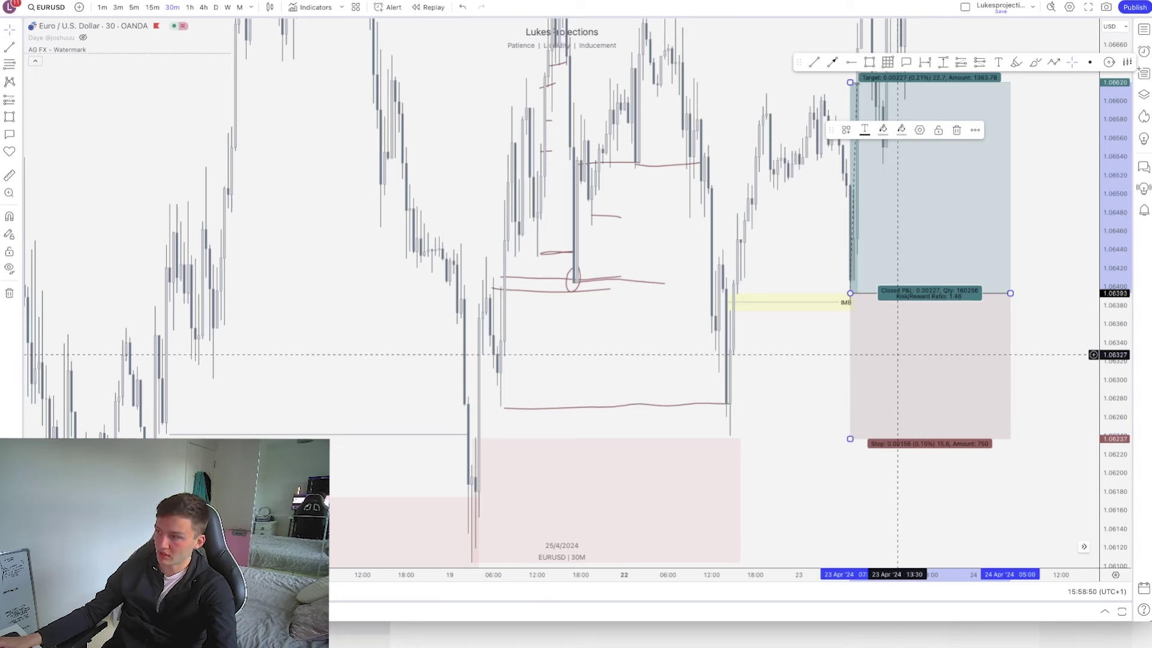
key("Delete")
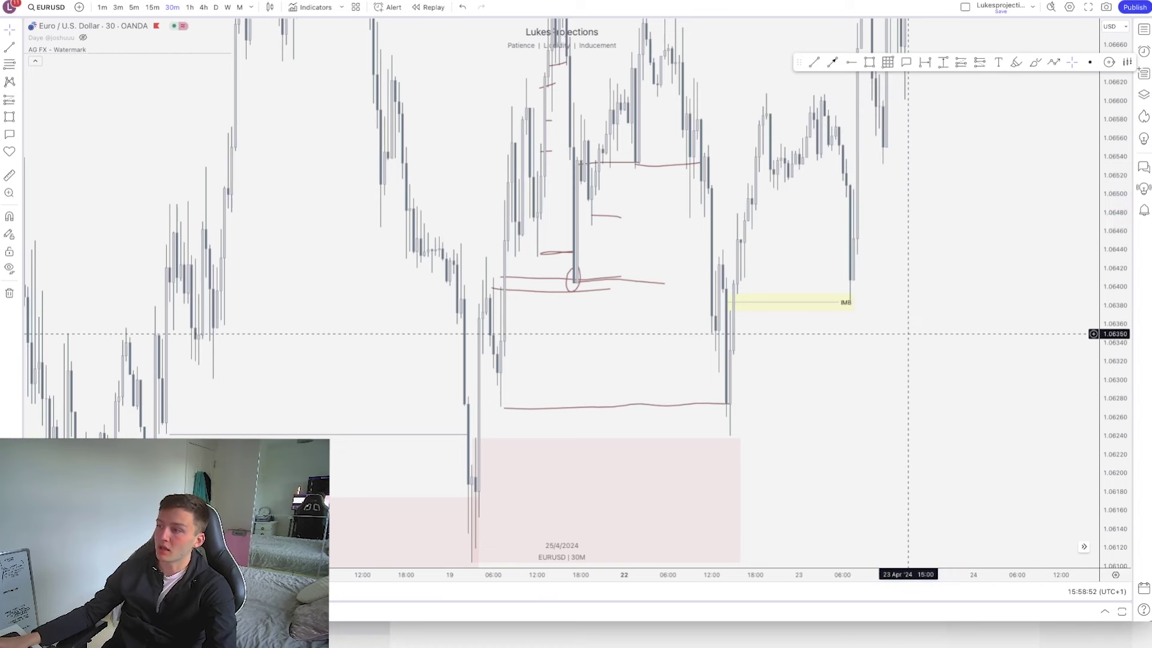
Select the IMB zone below the 23 April low and switch the chart to the 1-minute timeframe.
left_click_drag(913, 321, 887, 369)
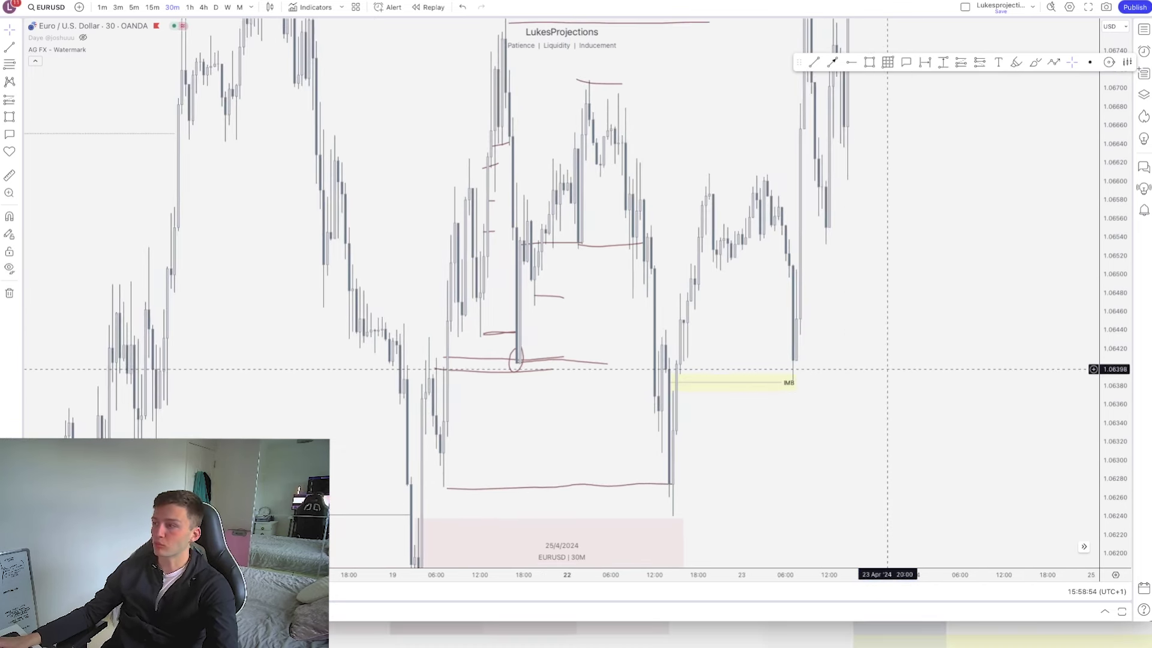
scroll(895, 367, "up", 3)
scroll(887, 368, "left", 2)
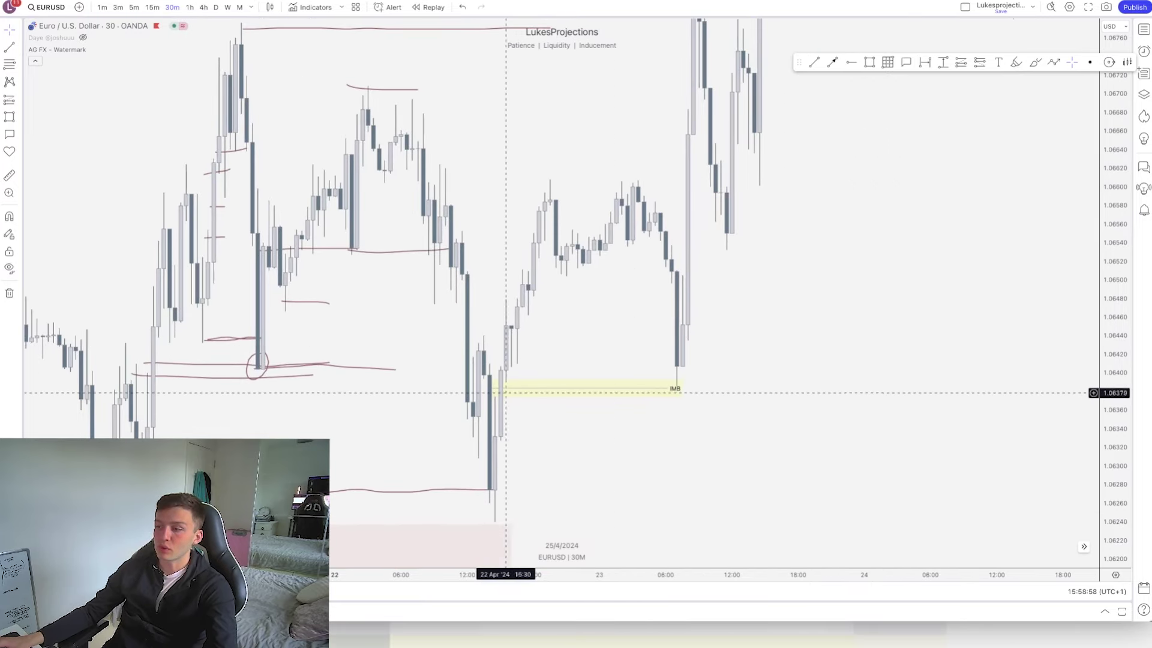
left_click(538, 395)
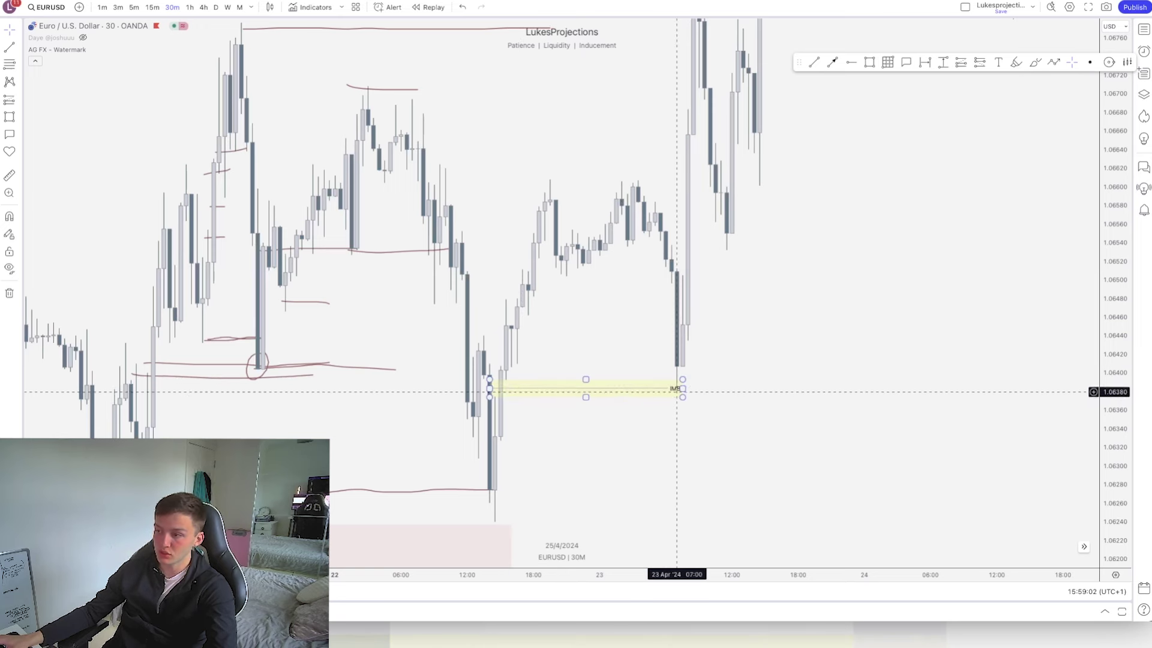
key("1")
key("Return")
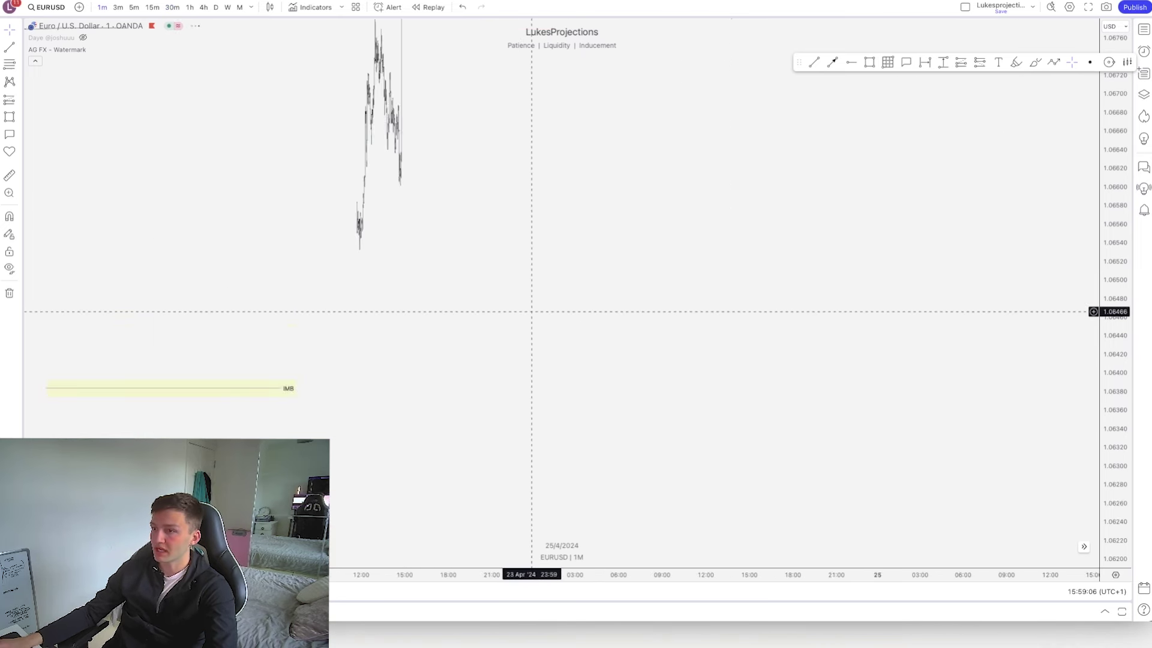
Draw horizontal trend lines from the 23 April 1-minute swing highs near 1.0642 and 1.0646 to the candles that break them.
left_click_drag(479, 296, 915, 334)
left_click_drag(1114, 471, 1114, 458)
scroll(746, 373, "up", 6)
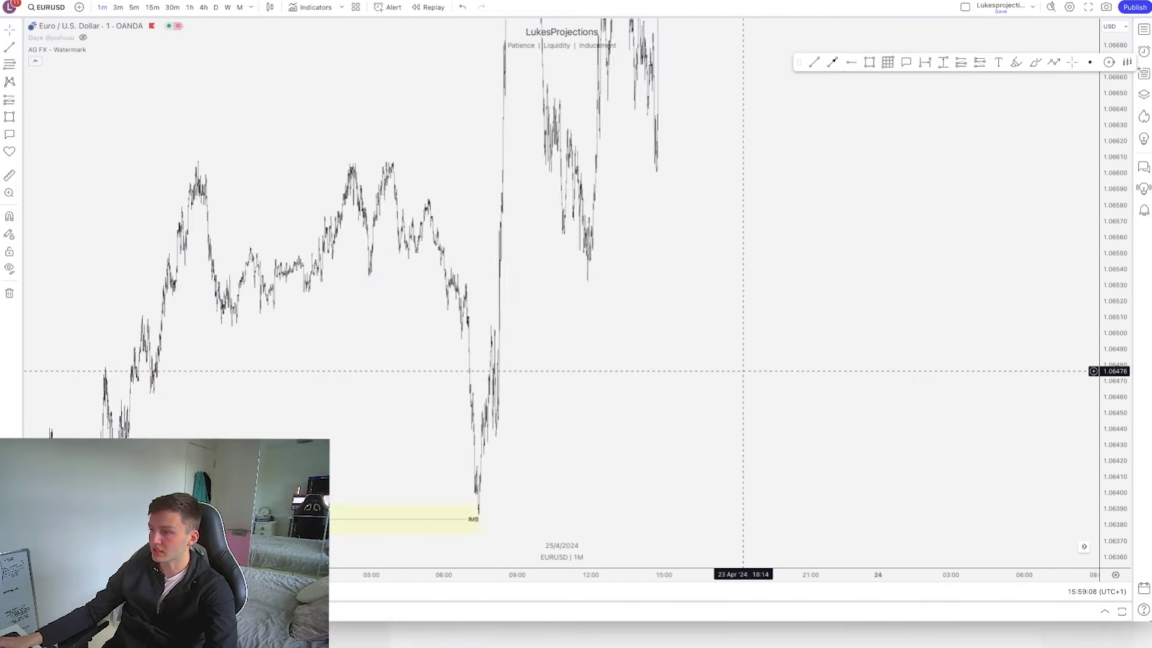
scroll(1067, 384, "up", 8)
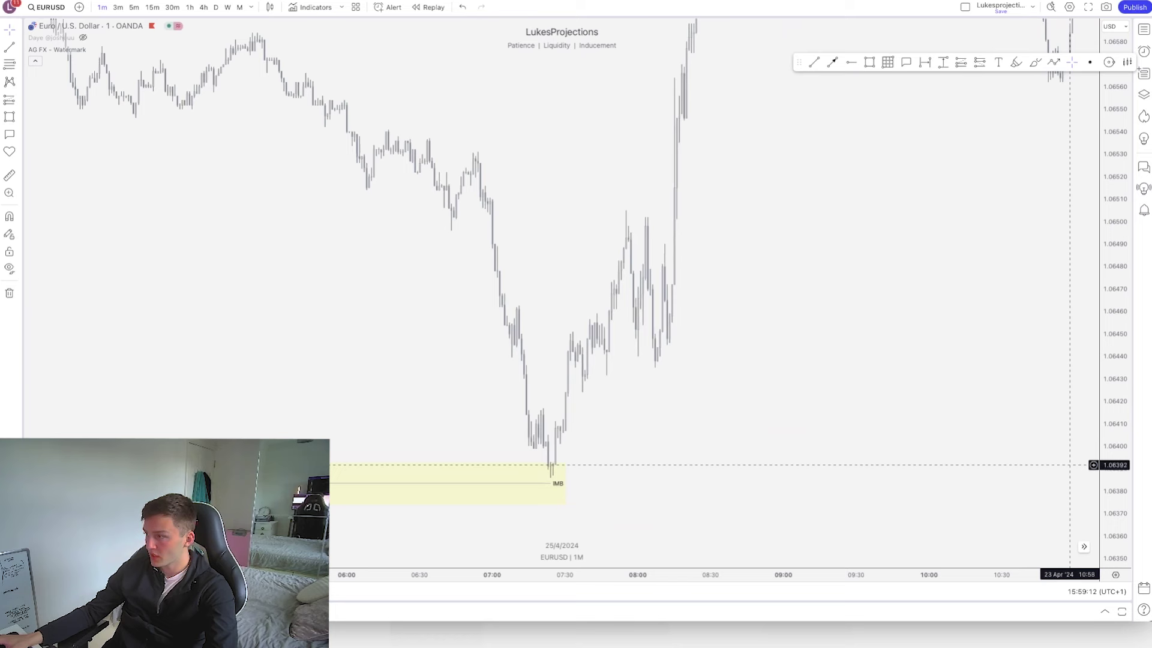
scroll(830, 380, "left", 3)
scroll(717, 360, "left", 1)
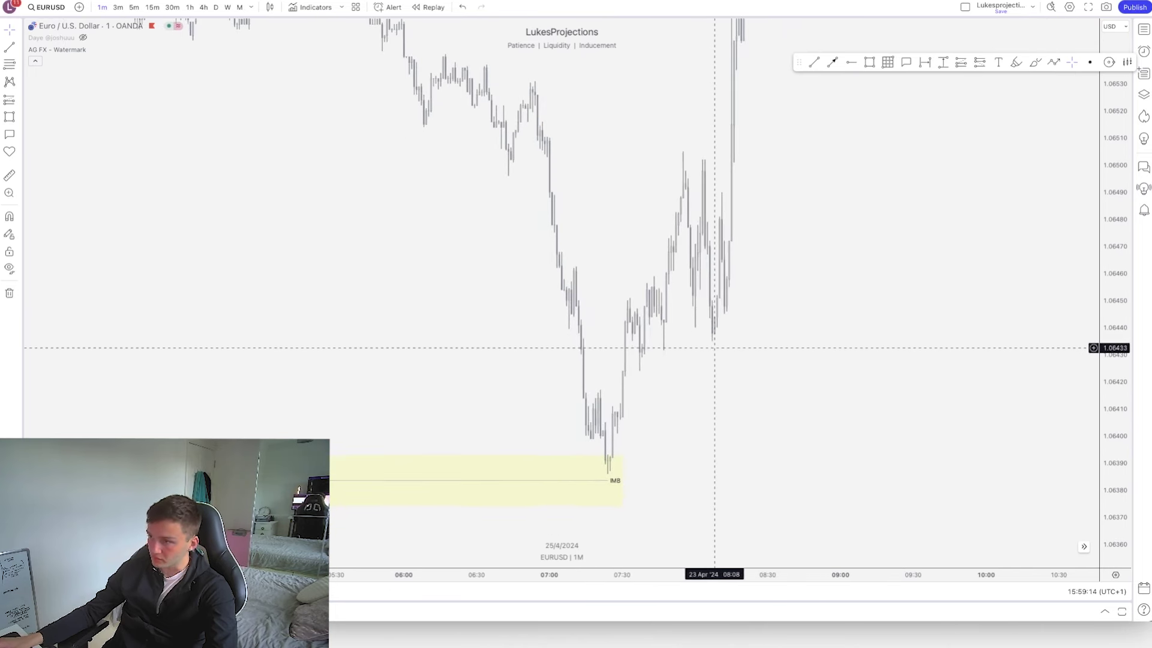
scroll(700, 360, "left", 2)
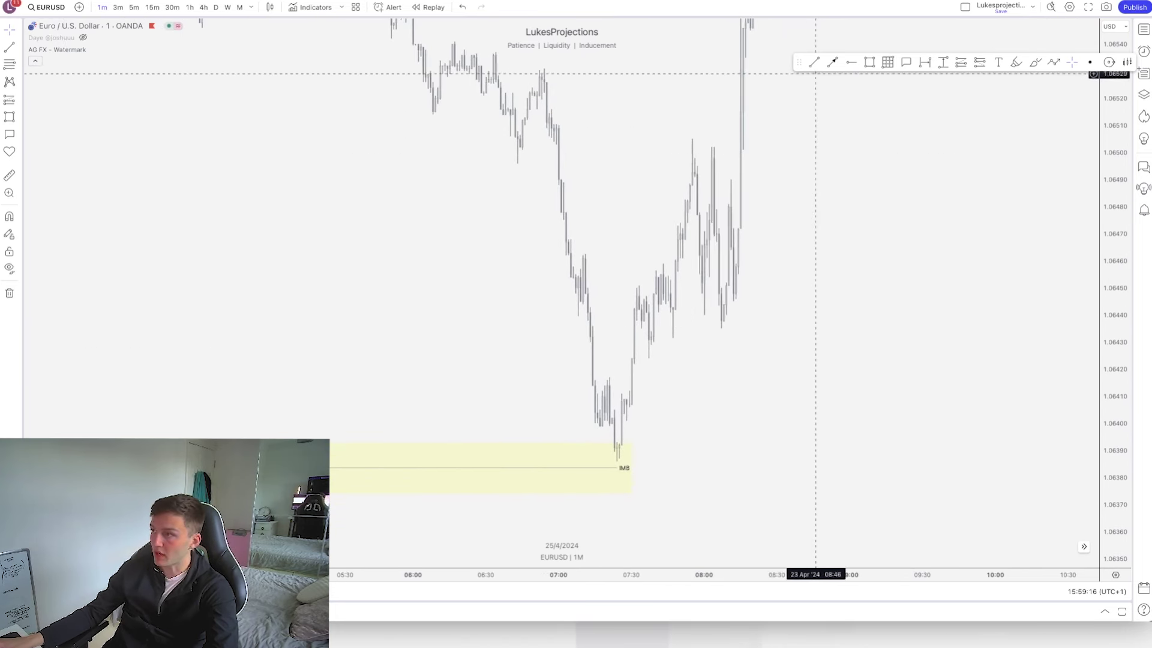
left_click(608, 377)
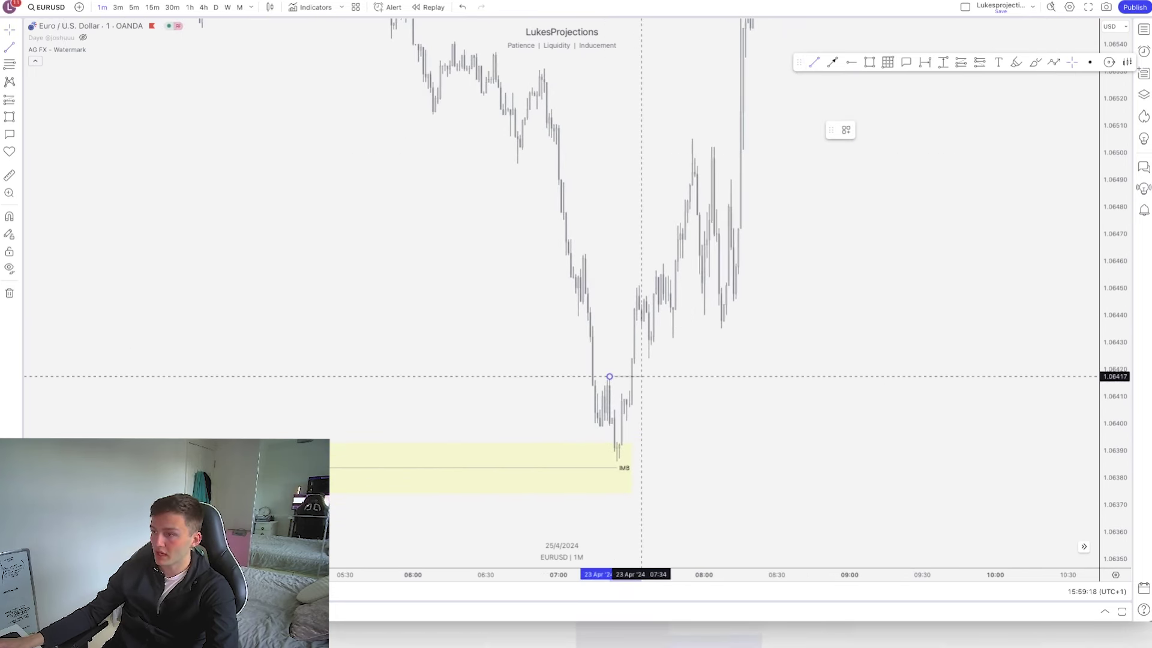
left_click(633, 376)
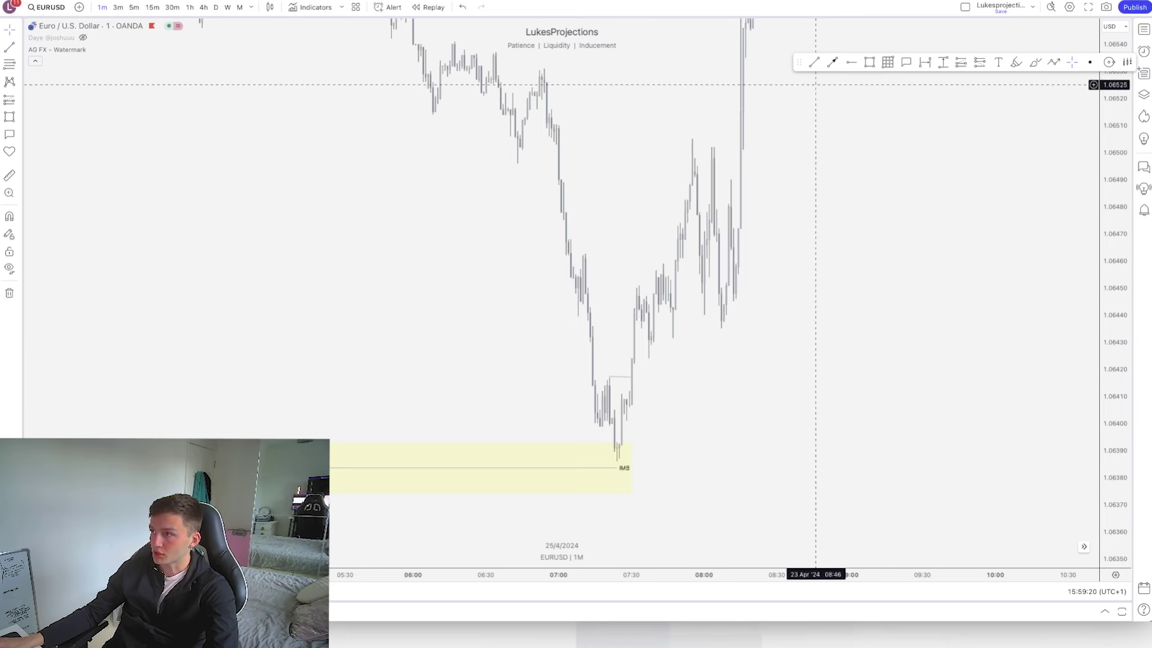
left_click(588, 254)
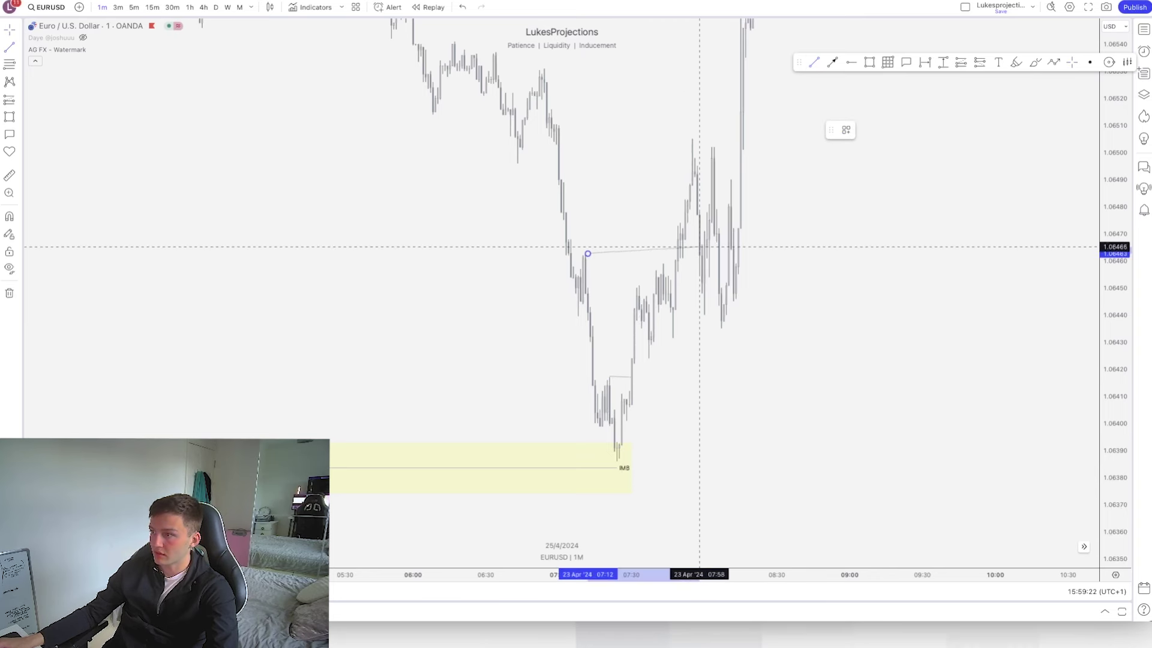
left_click(676, 254)
Draw a horizontal line at 1.06461 from the 07:50 pullback low to the 07:58 candle and apply the 1 min $ template.
scroll(607, 257, "up", 5)
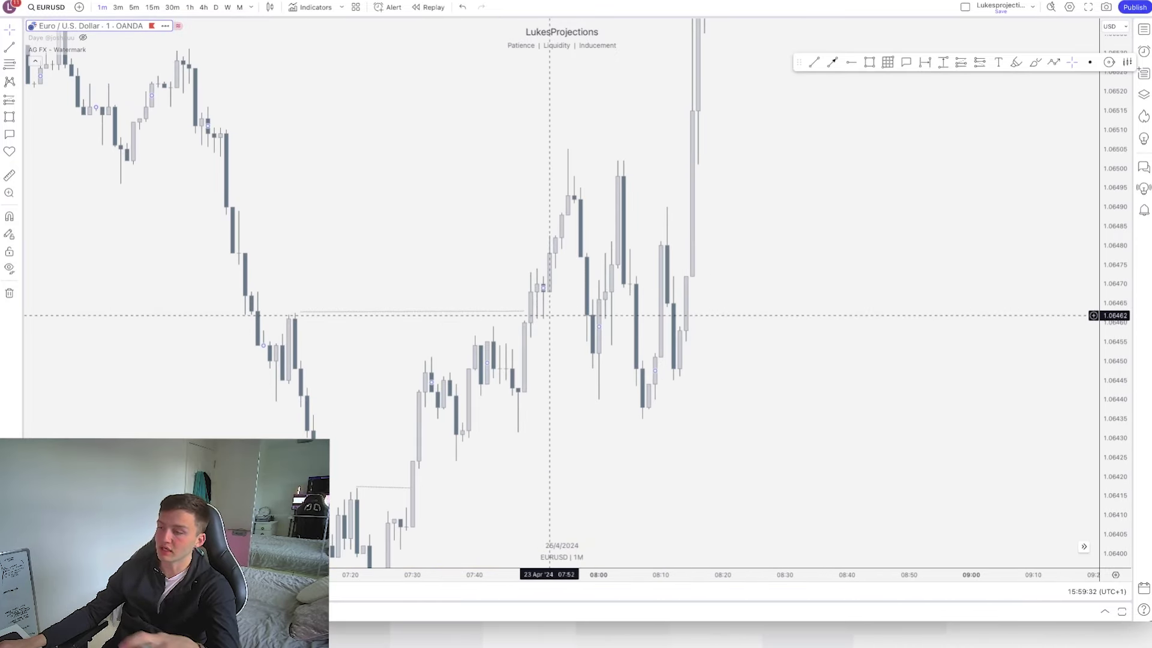
left_click(832, 62)
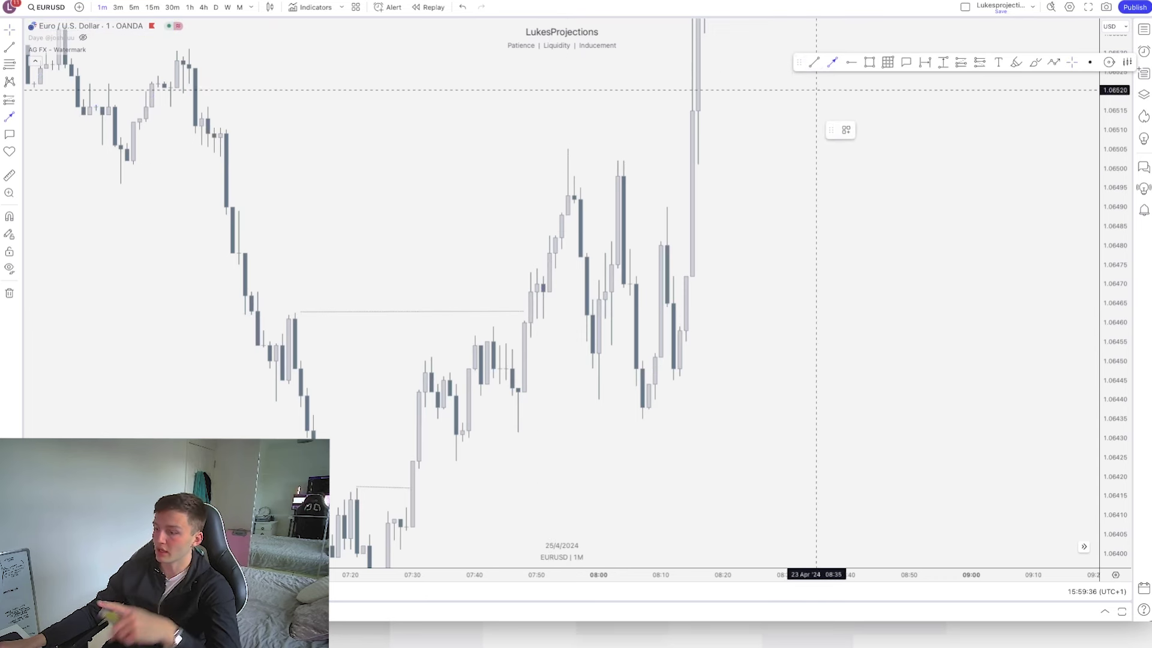
left_click(536, 321)
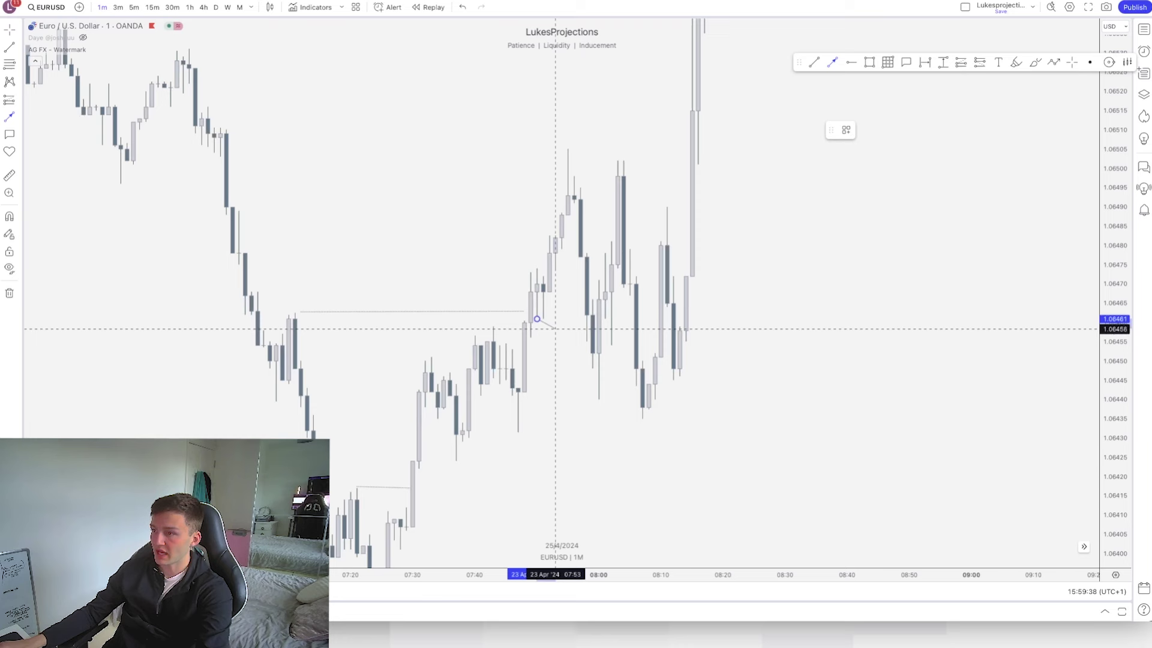
left_click(586, 323)
left_click(847, 130)
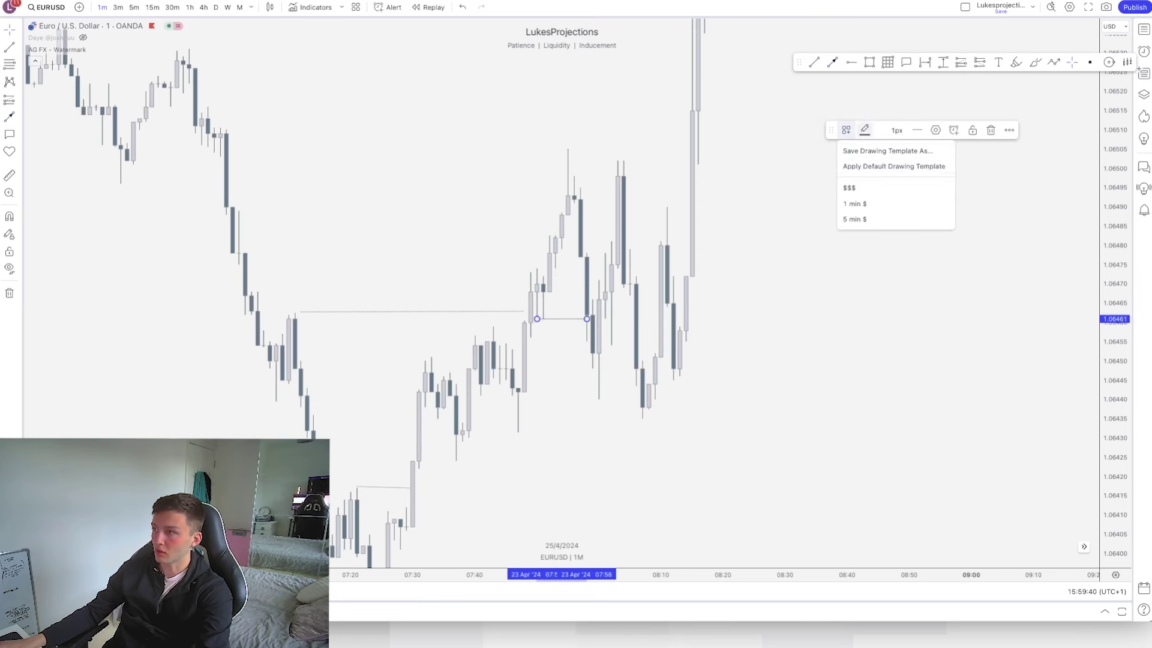
left_click(856, 203)
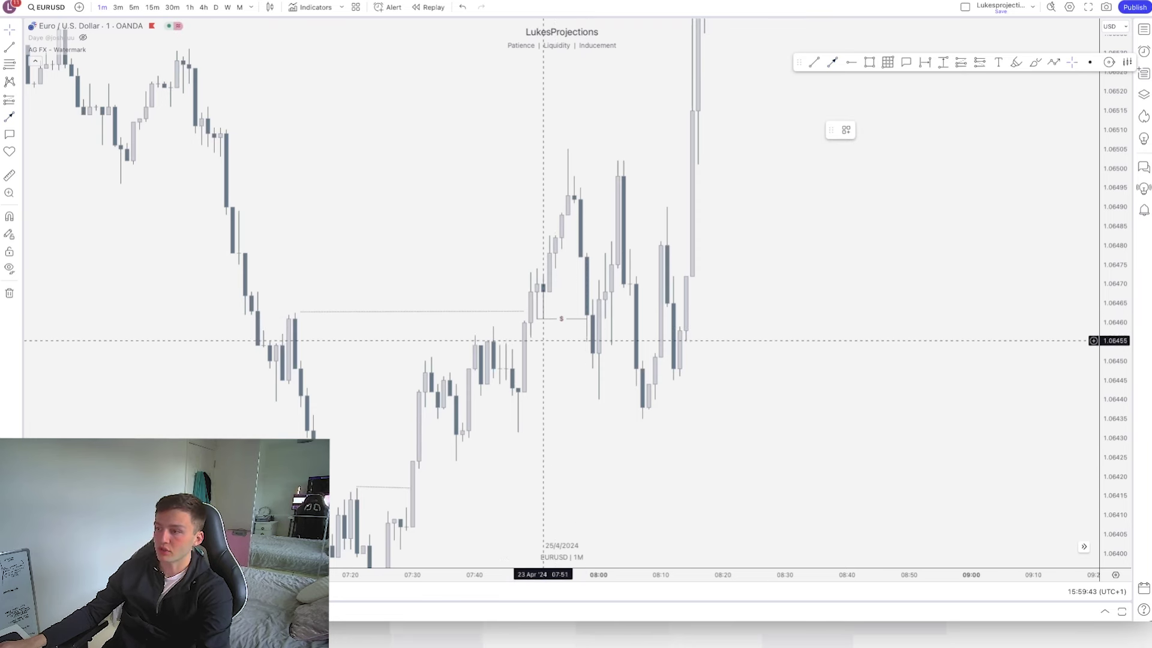
Draw a zone rectangle on the 07:46 candle from 1.06453 to 1.06431 and extend it to about 08:06.
left_click(869, 62)
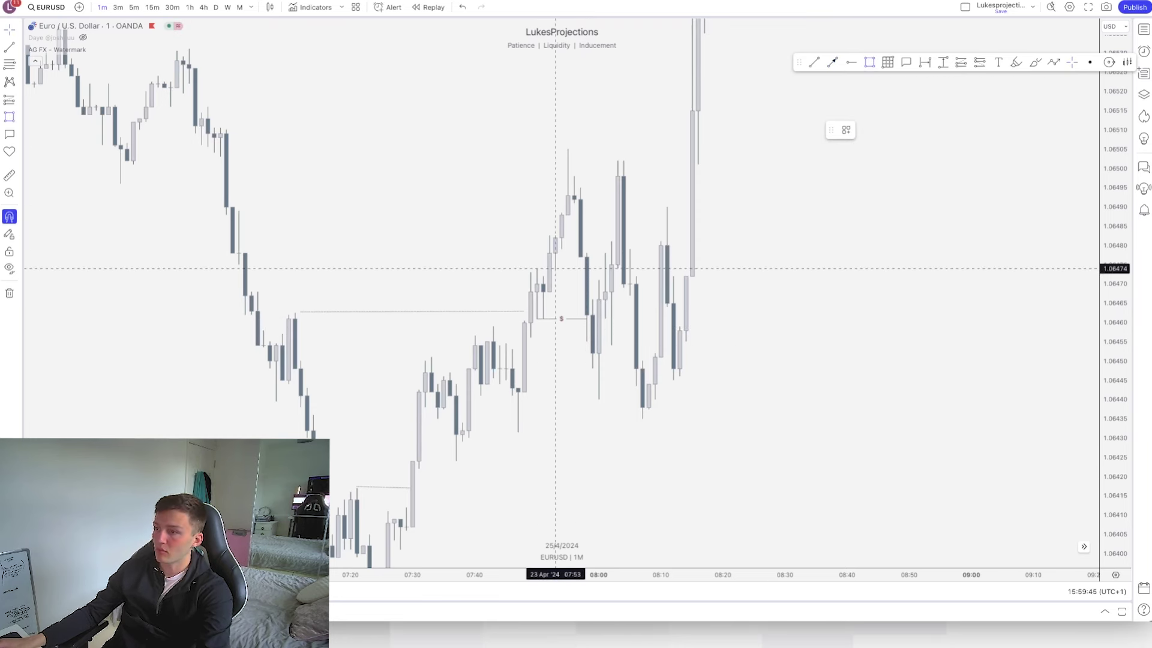
left_click(512, 349)
left_click(525, 392)
left_click(518, 441)
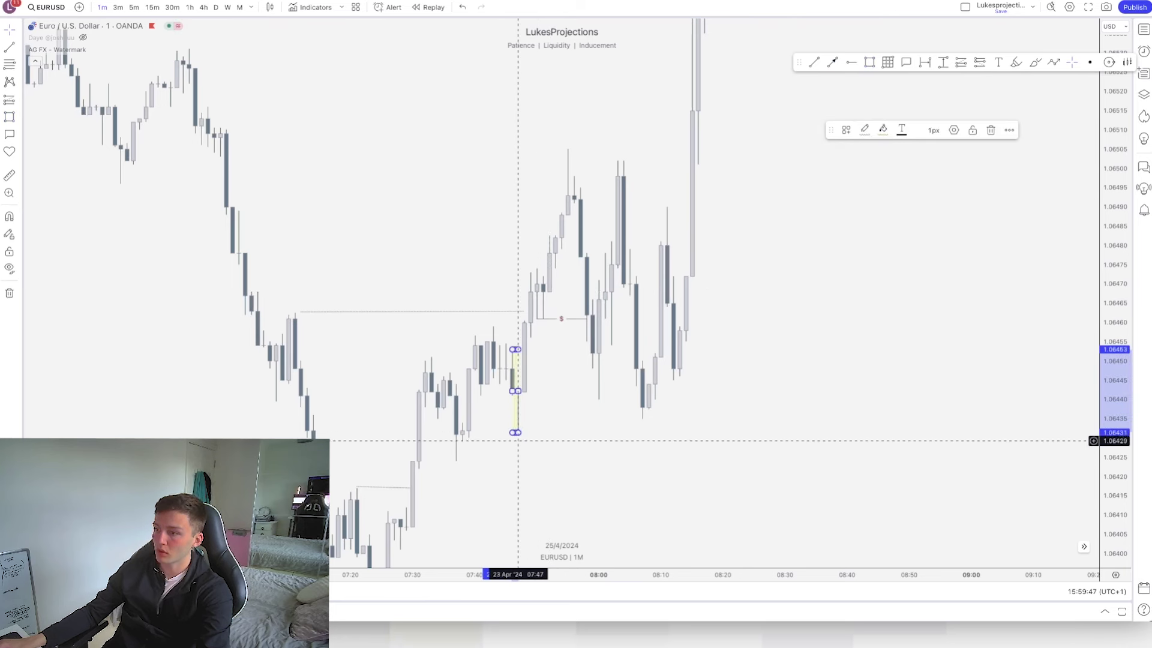
left_click_drag(517, 391, 643, 390)
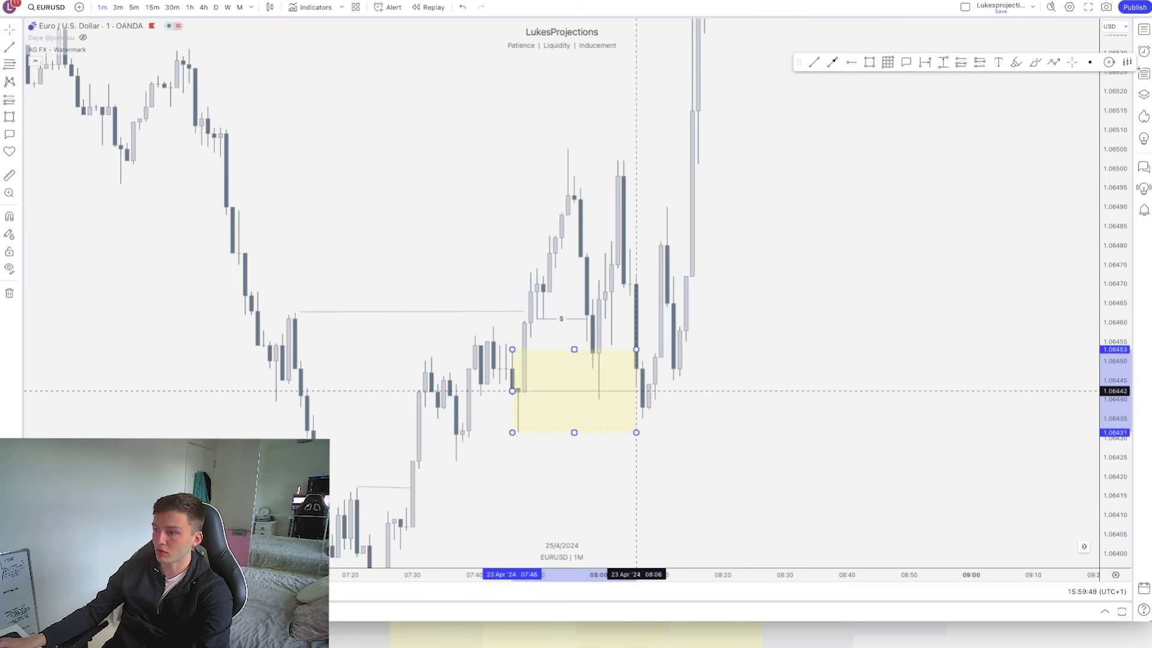
left_click(711, 369)
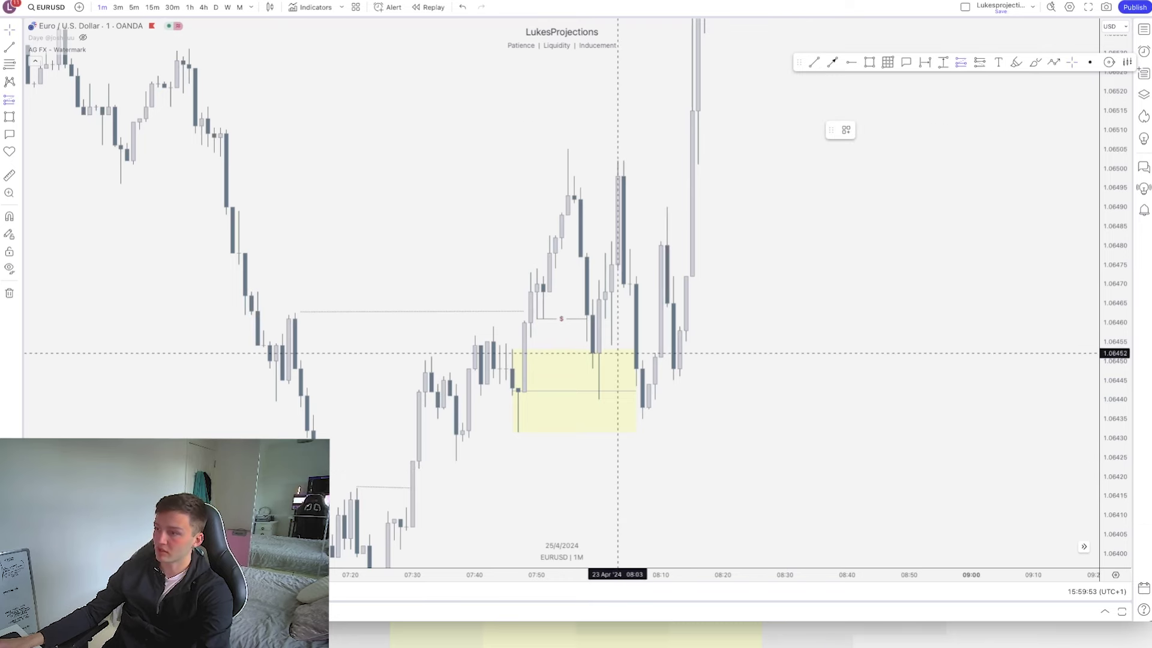
Place a long position at 08:00 with entry at 1.06453 and stop at the zone's low of 1.06431.
left_click(599, 349)
left_click_drag(977, 348, 969, 252)
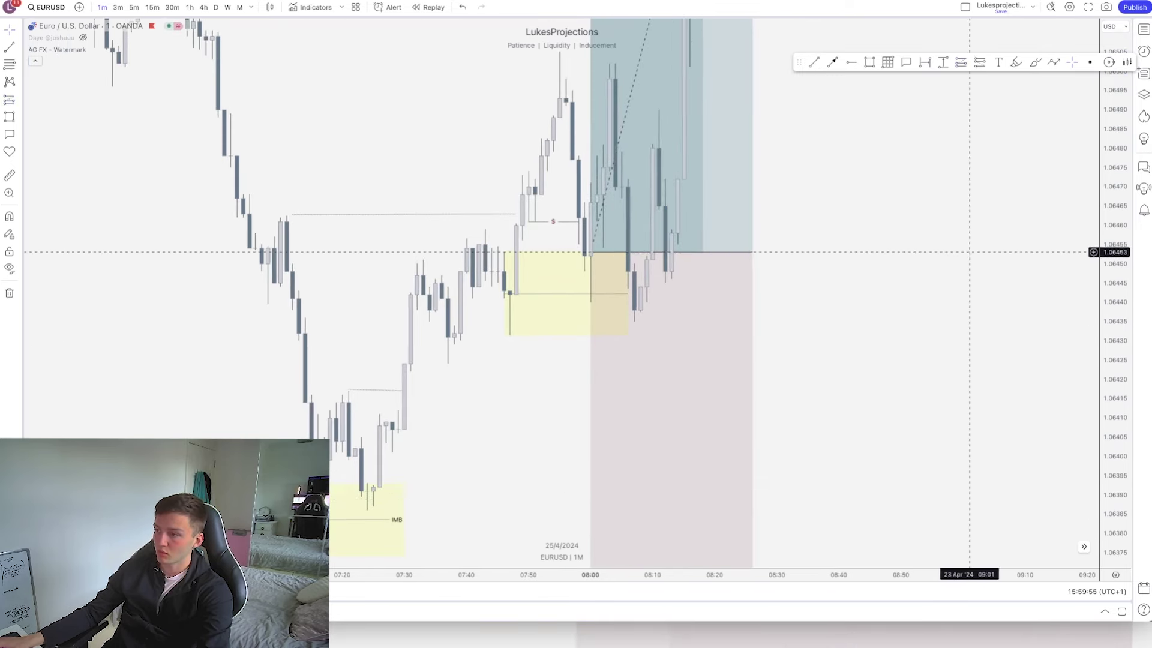
left_click_drag(820, 465, 893, 290)
left_click_drag(663, 516, 664, 162)
Draw a horizontal ray from the 22 April evening high at 1.06606 and raise the long position's target to it.
scroll(1058, 155, "down", 3)
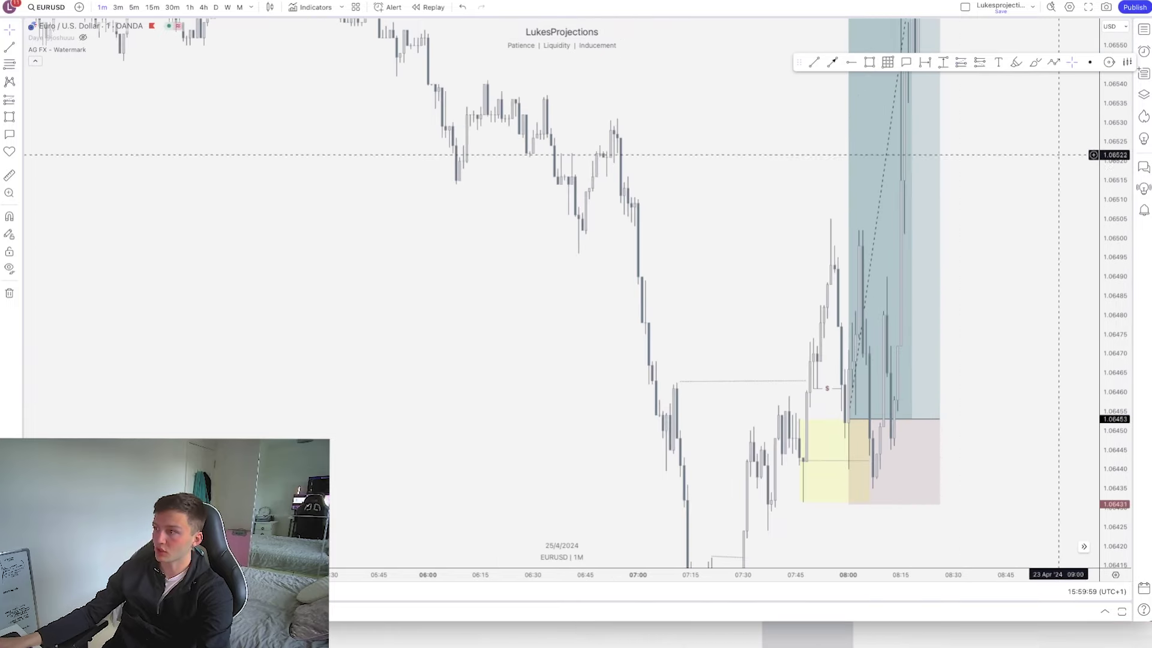
scroll(879, 335, "down", 8)
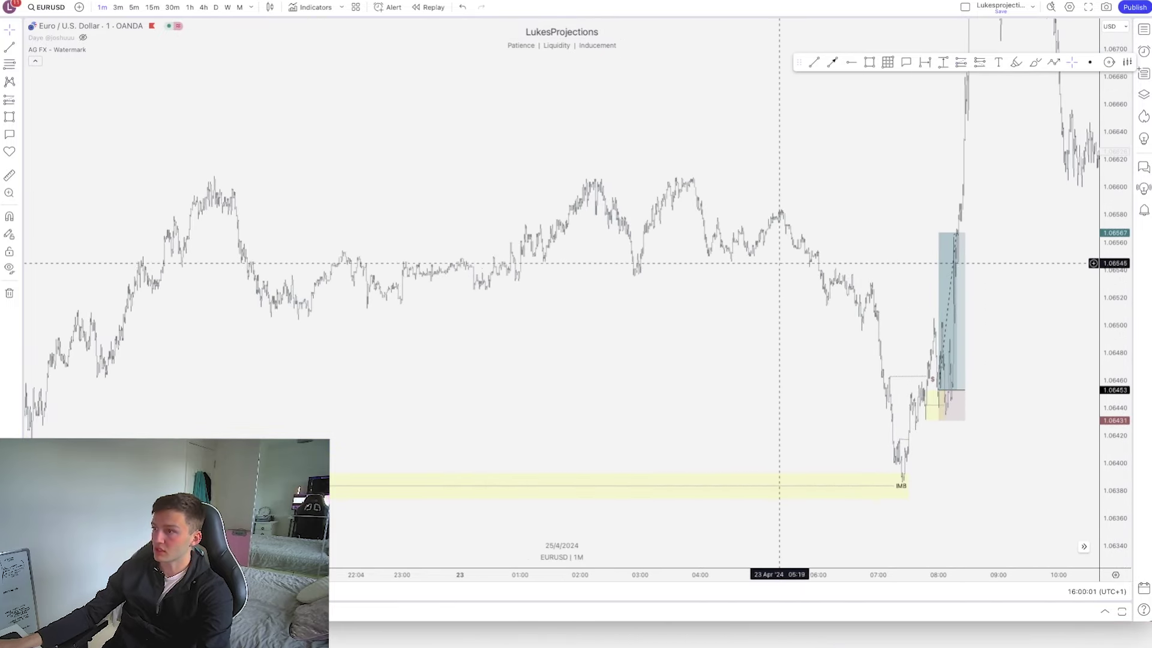
left_click(851, 63)
left_click(483, 178, "ctrl")
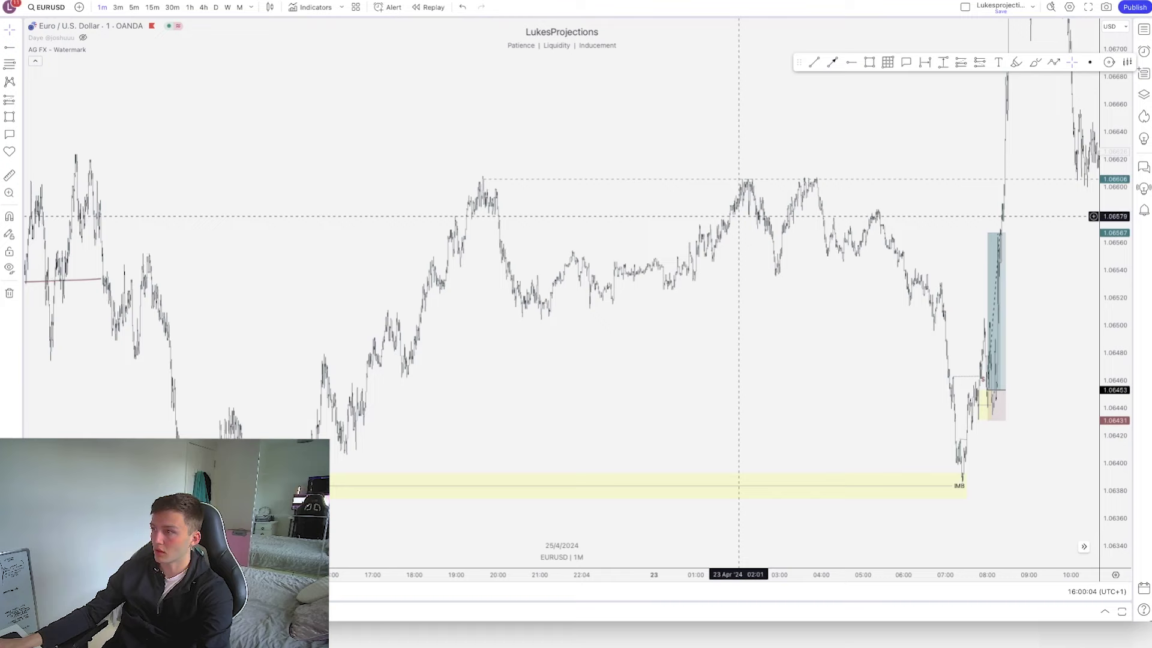
left_click_drag(942, 245, 815, 255)
mouse_move(875, 241)
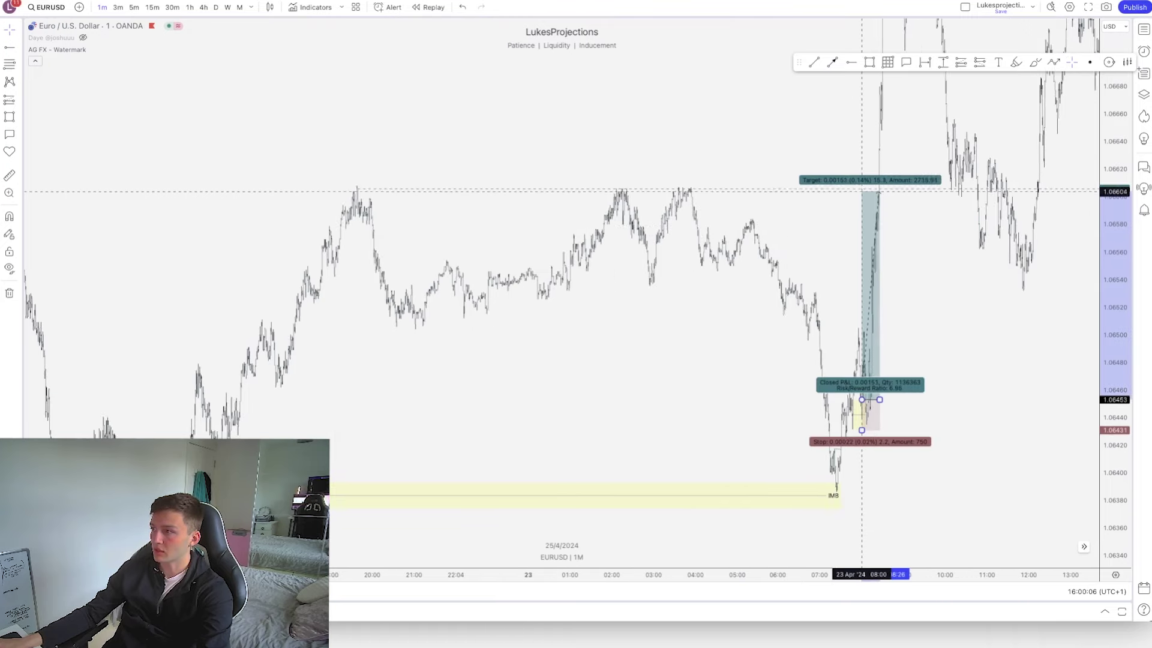
On the 30-minute chart, draw a horizontal ray from the earlier swing high at 1.06901 and raise the long position's target to it.
scroll(729, 160, "down", 5)
scroll(728, 160, "down", 5)
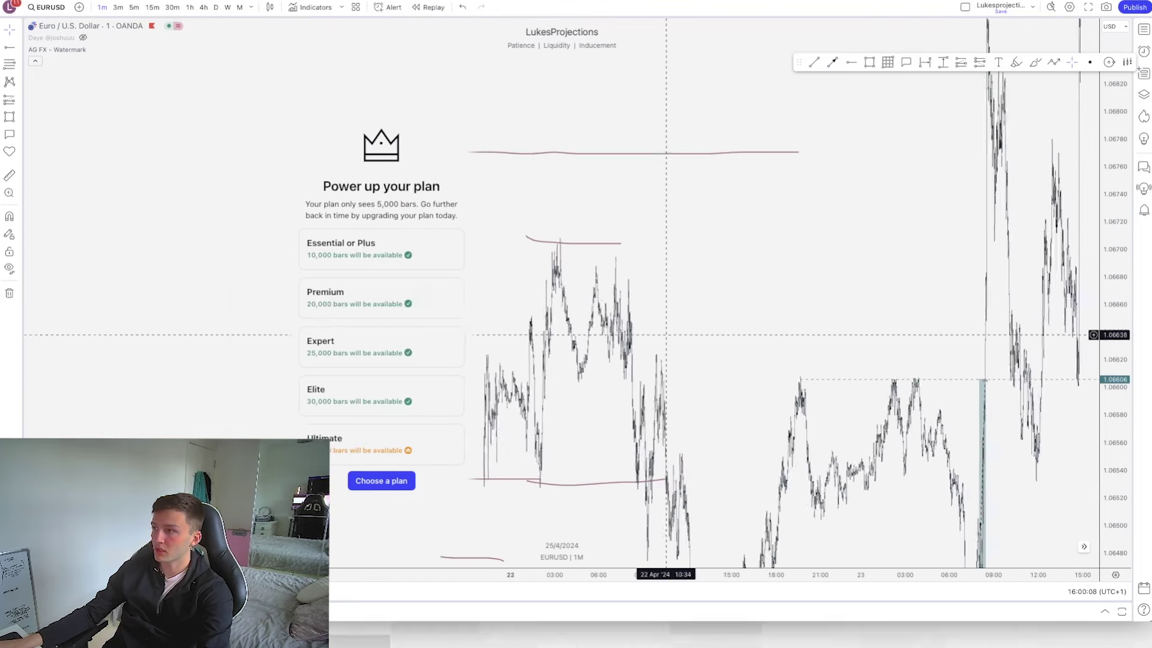
left_click(172, 7)
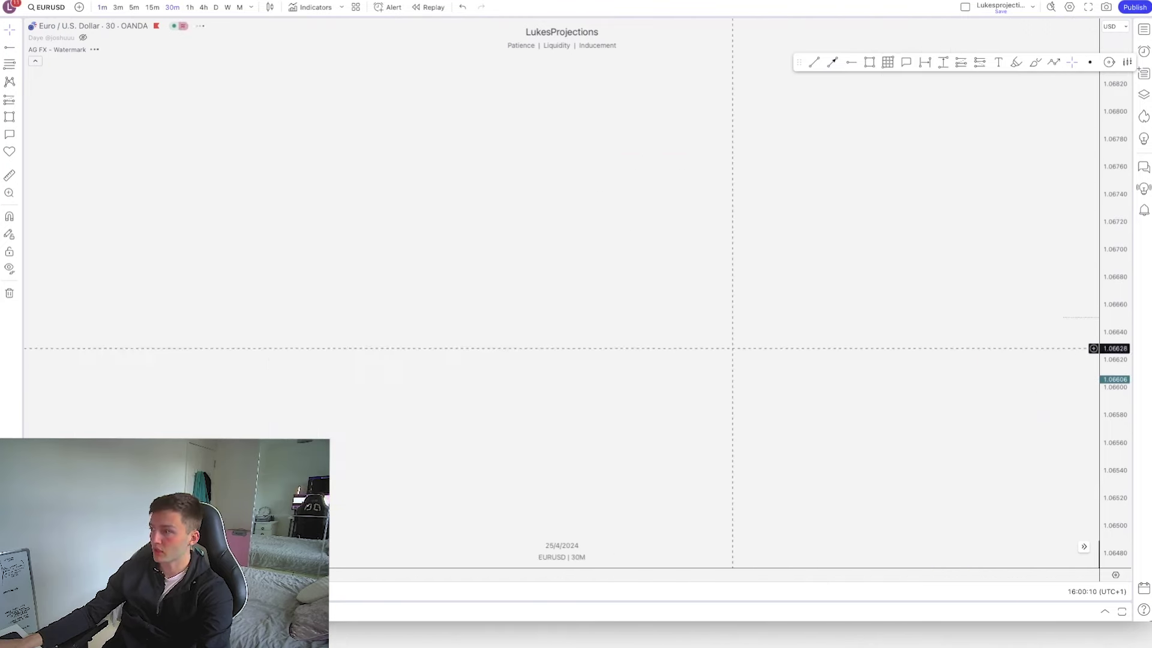
left_click_drag(916, 190, 1054, 252)
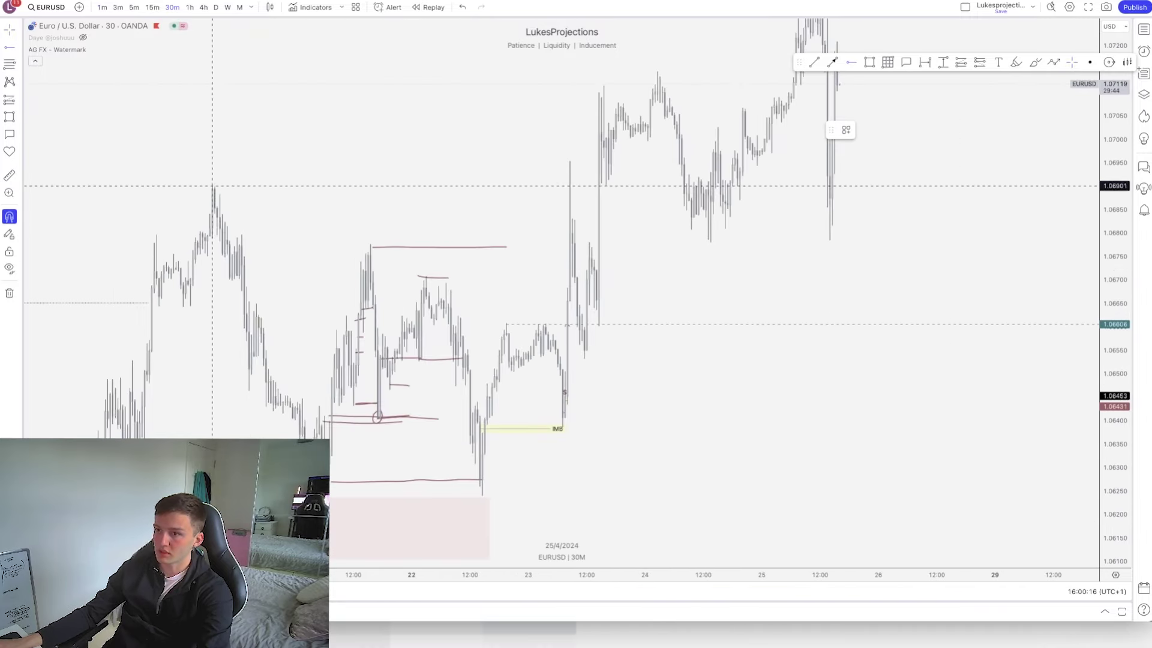
left_click(212, 186, "super")
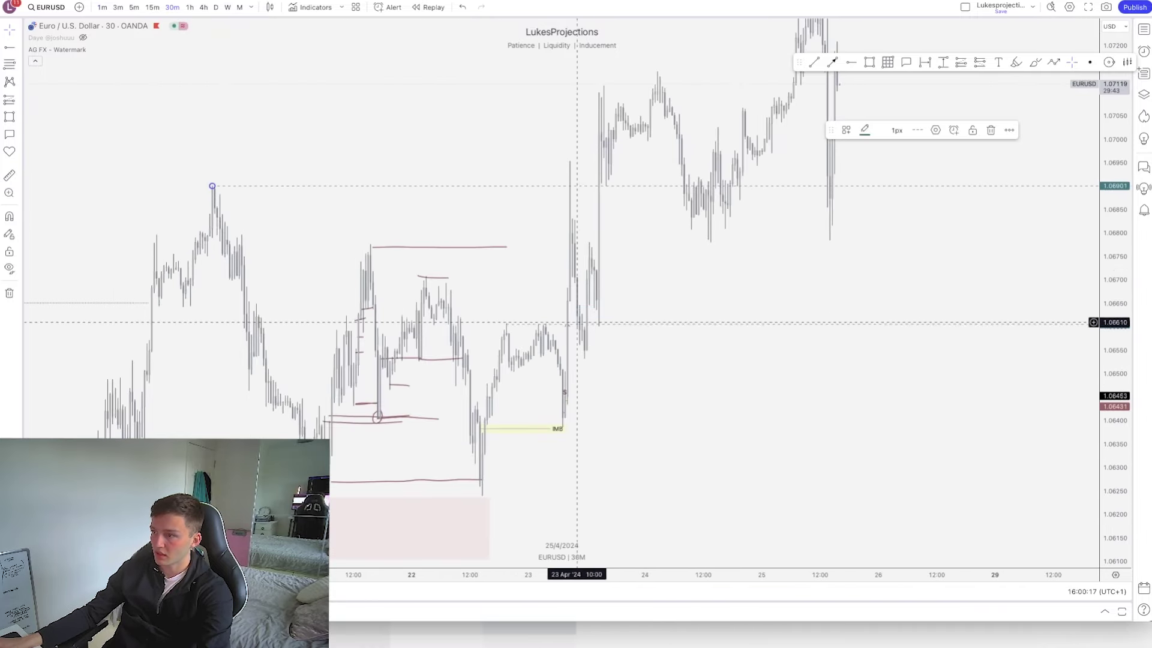
left_click_drag(567, 324, 567, 186)
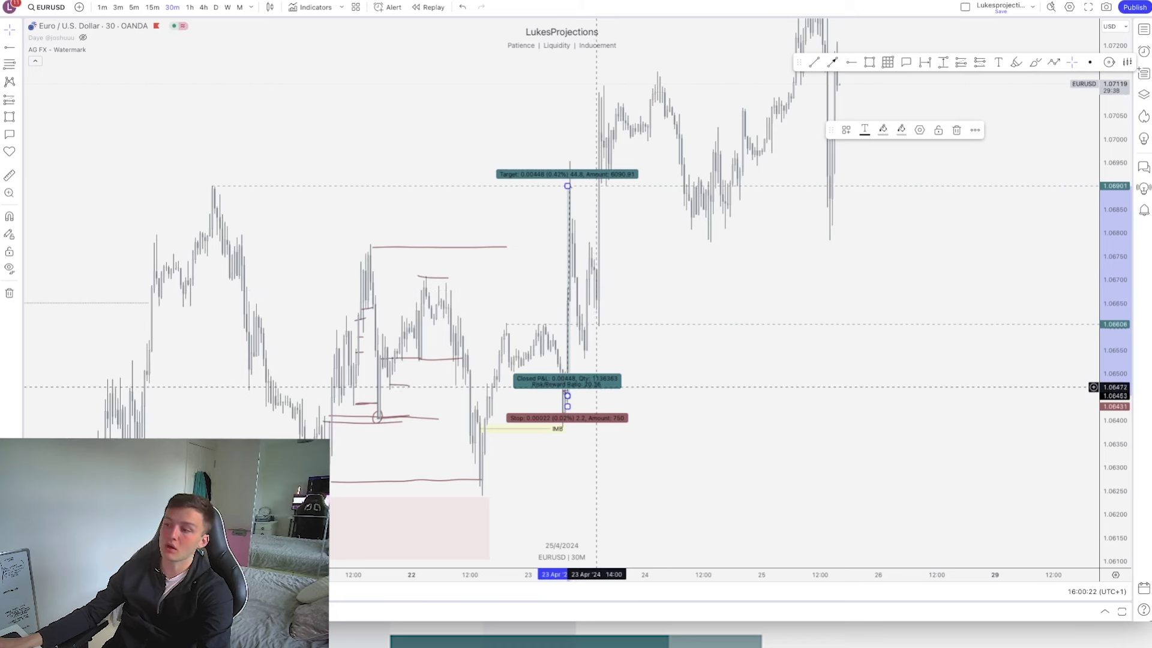
left_click(650, 357)
scroll(650, 357, "left", 2)
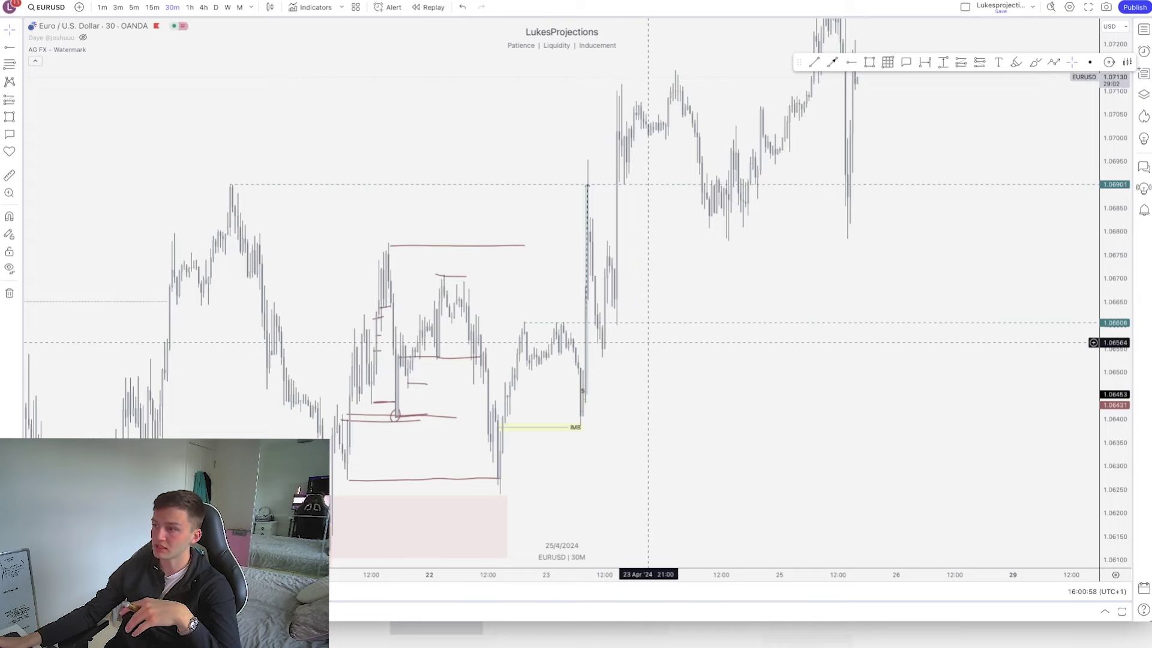
left_click_drag(640, 370, 782, 323)
scroll(774, 323, "up", 3)
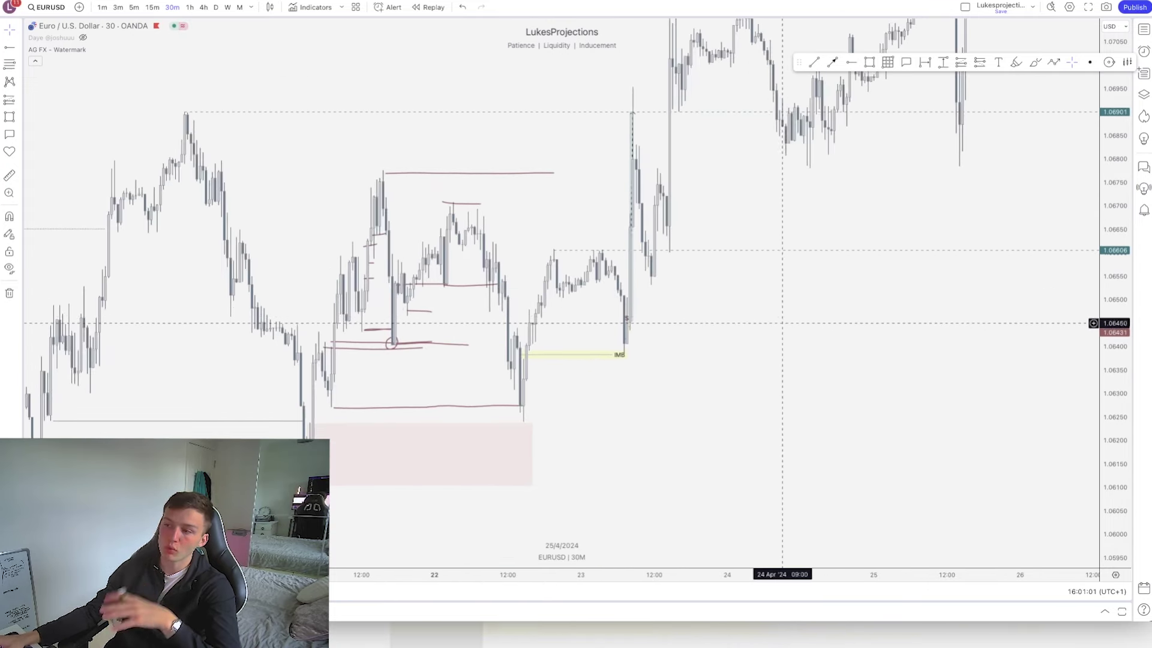
left_click_drag(748, 320, 789, 311)
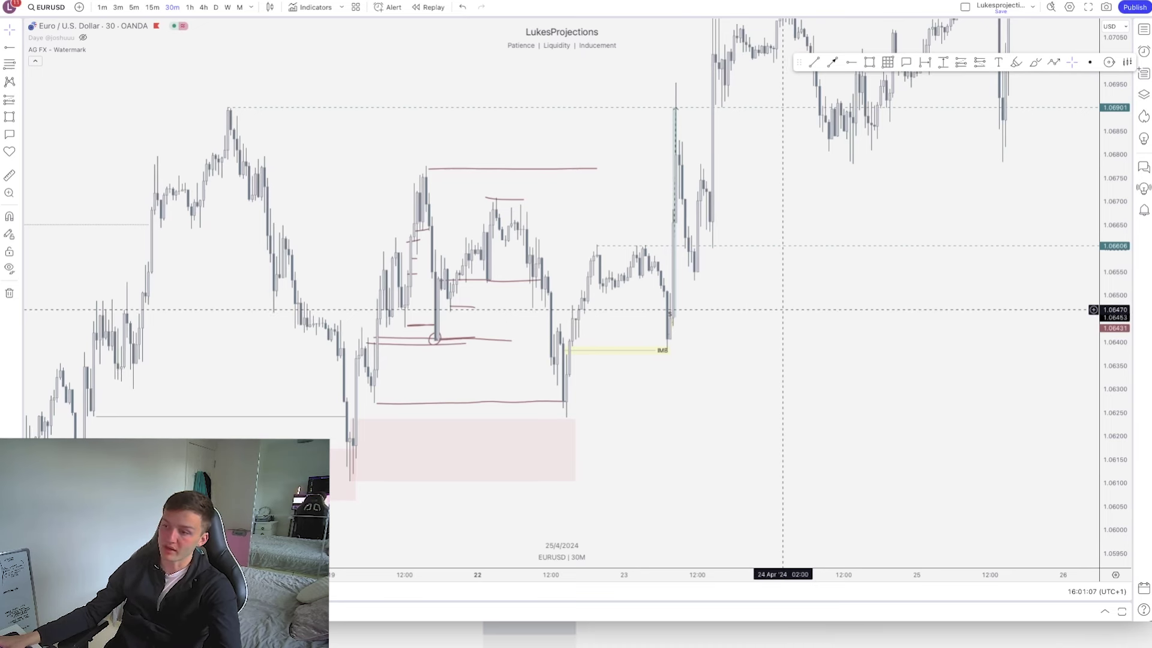
left_click_drag(783, 309, 790, 309)
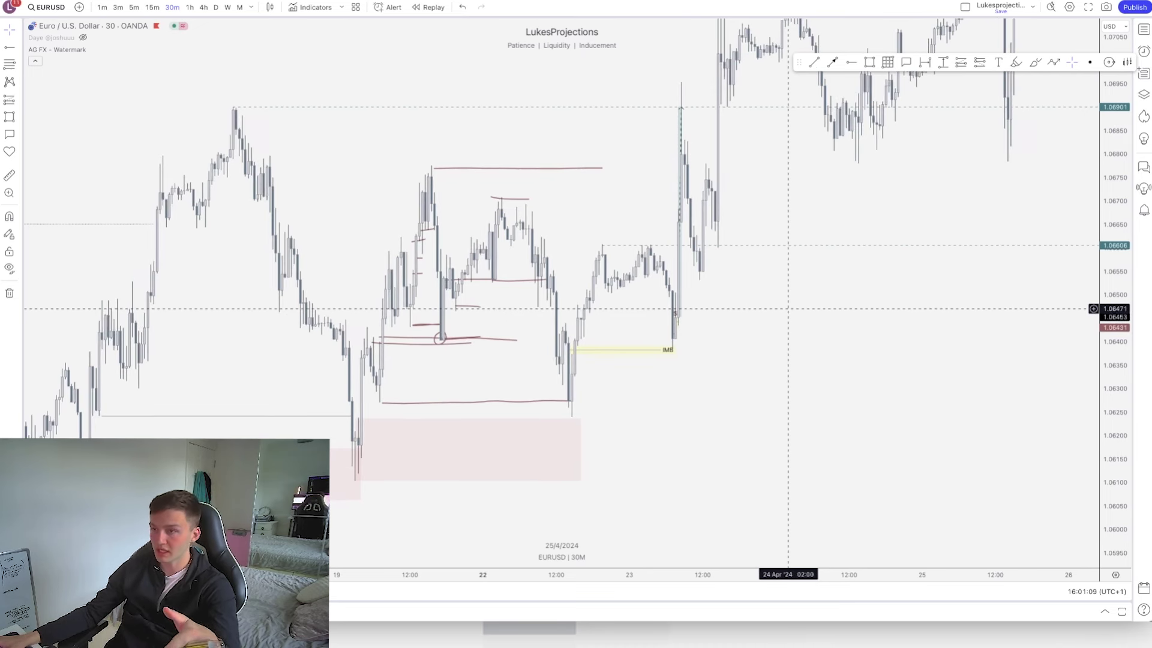
left_click_drag(769, 306, 846, 321)
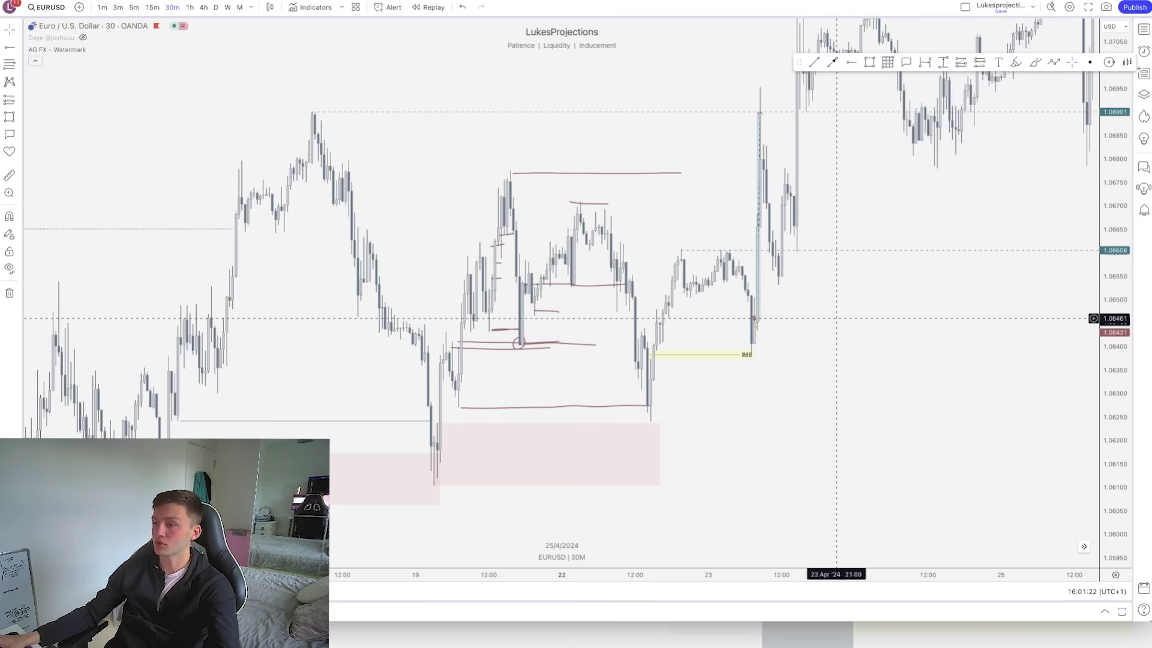
left_click_drag(845, 311, 858, 313)
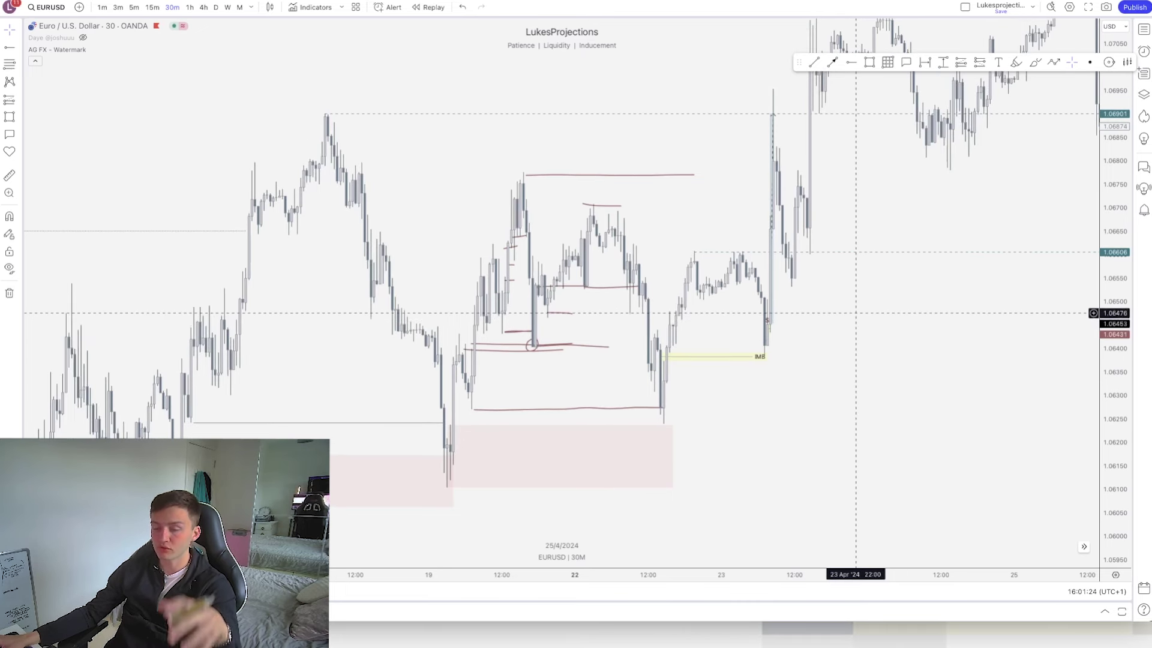